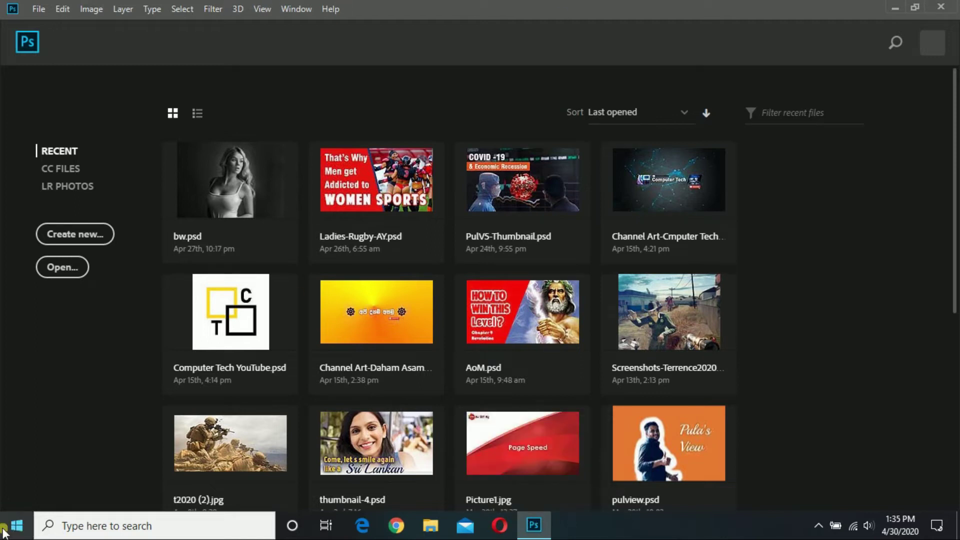
- Create a white 2100 x 1500 pixel, 300 ppi document from the Photo presets
{"action": "left_click", "coordinate": [75, 239]}
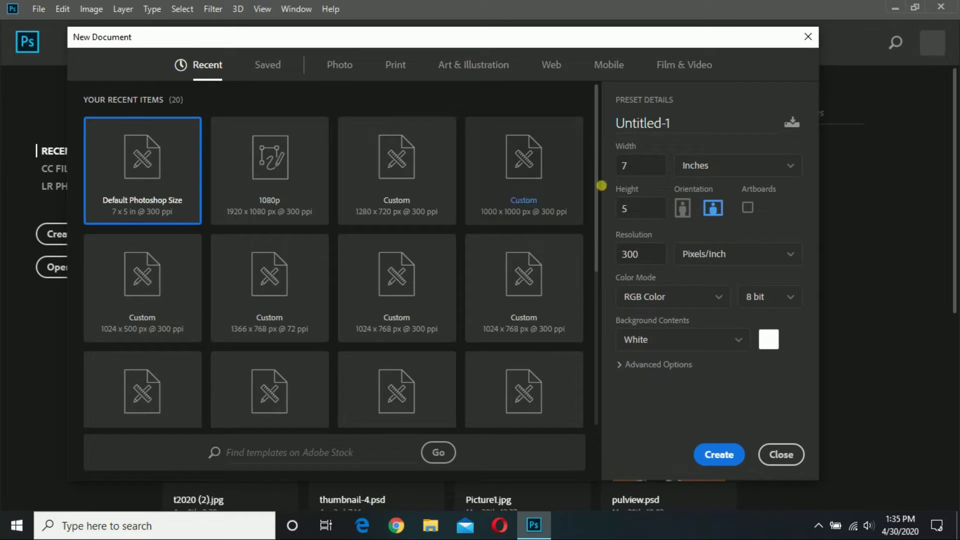
{"action": "left_click", "coordinate": [349, 71]}
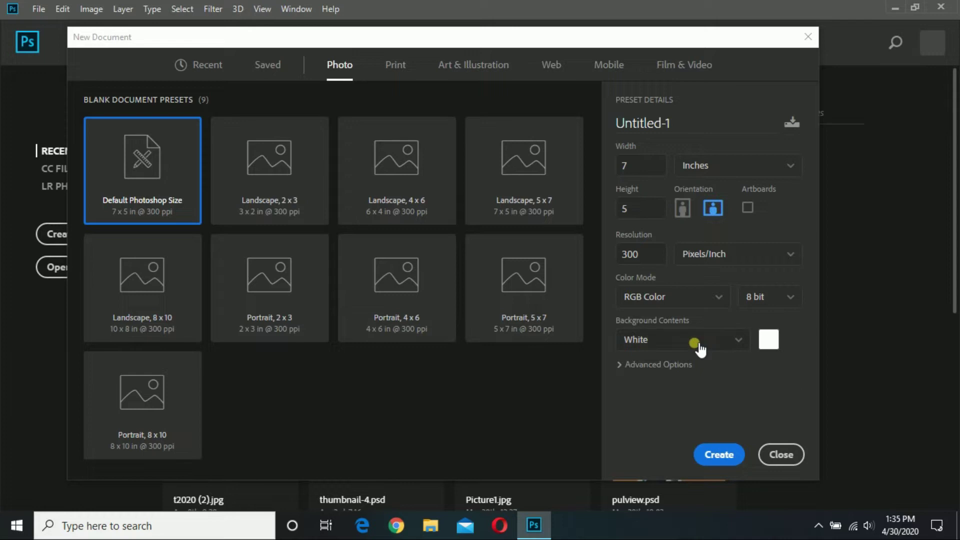
{"action": "left_click", "coordinate": [725, 166]}
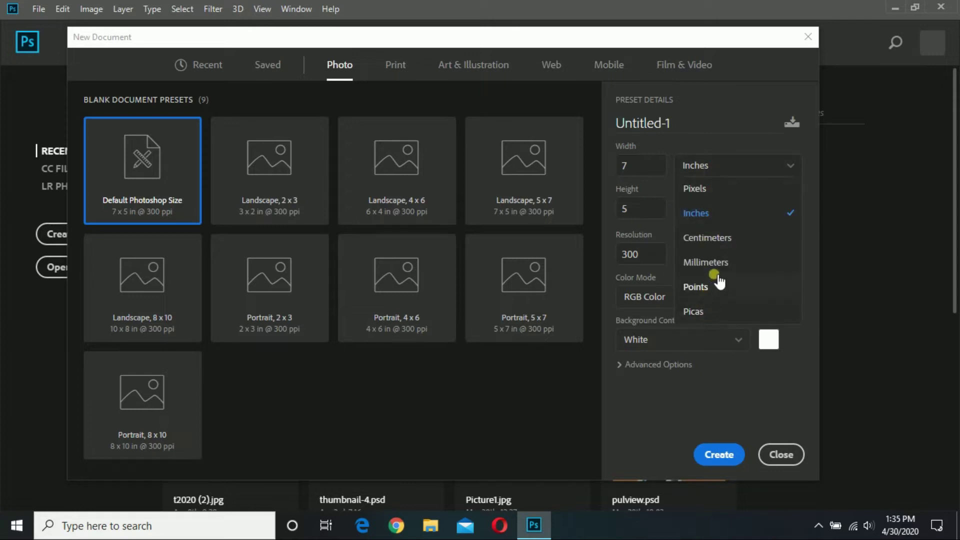
{"action": "left_click", "coordinate": [734, 188]}
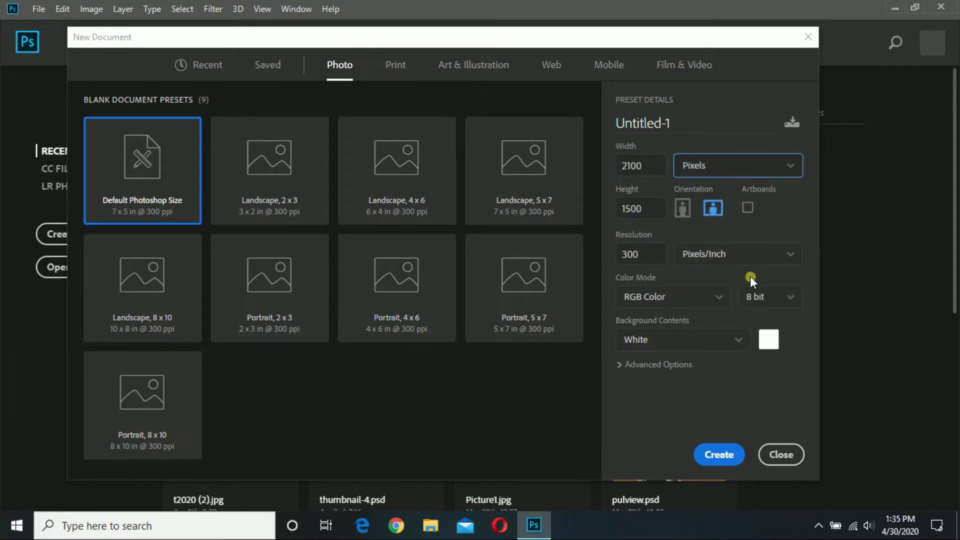
{"action": "left_click", "coordinate": [720, 456]}
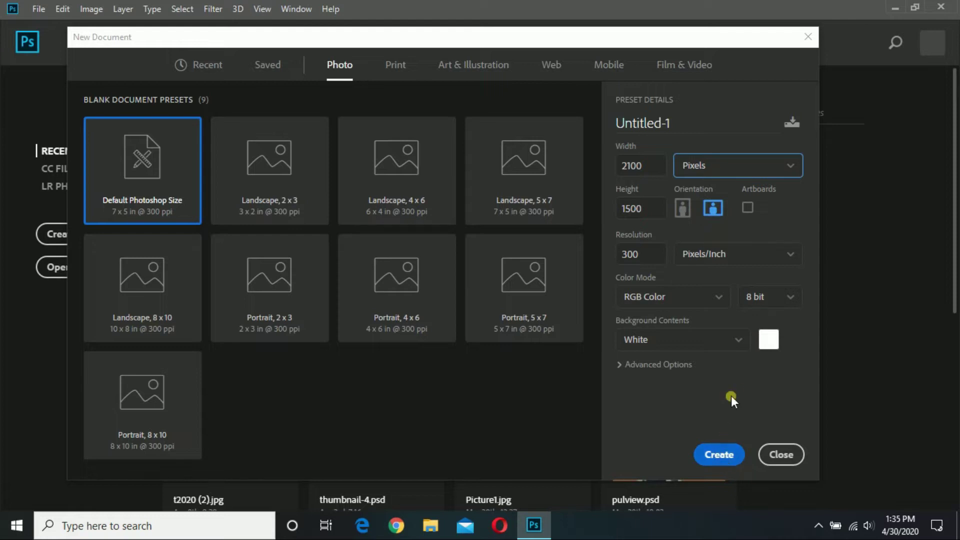
{"action": "left_click", "coordinate": [723, 464]}
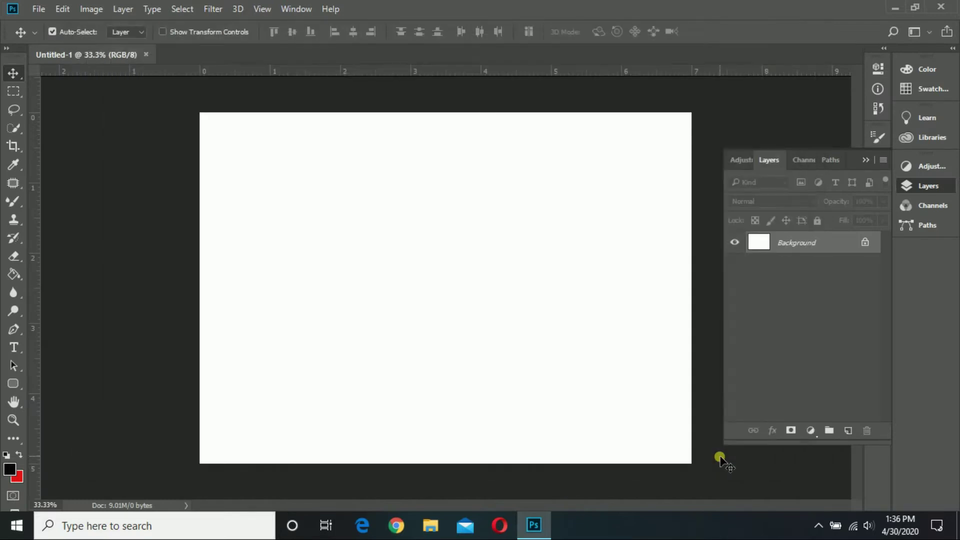
- Embed girl-3033718.jpg in the centre of the canvas and delete the white Layer 0
{"action": "left_click", "coordinate": [865, 242]}
{"action": "left_click", "coordinate": [39, 9]}
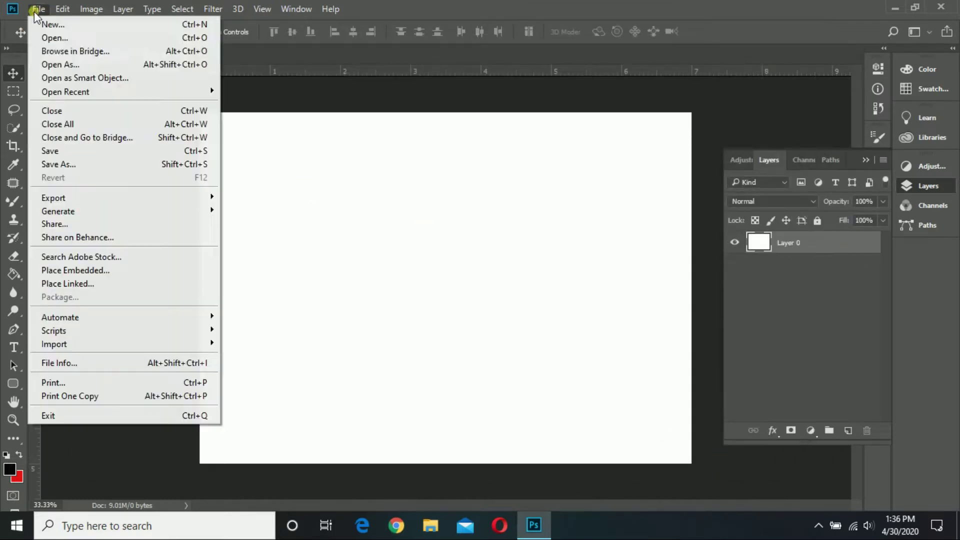
{"action": "left_click", "coordinate": [129, 271]}
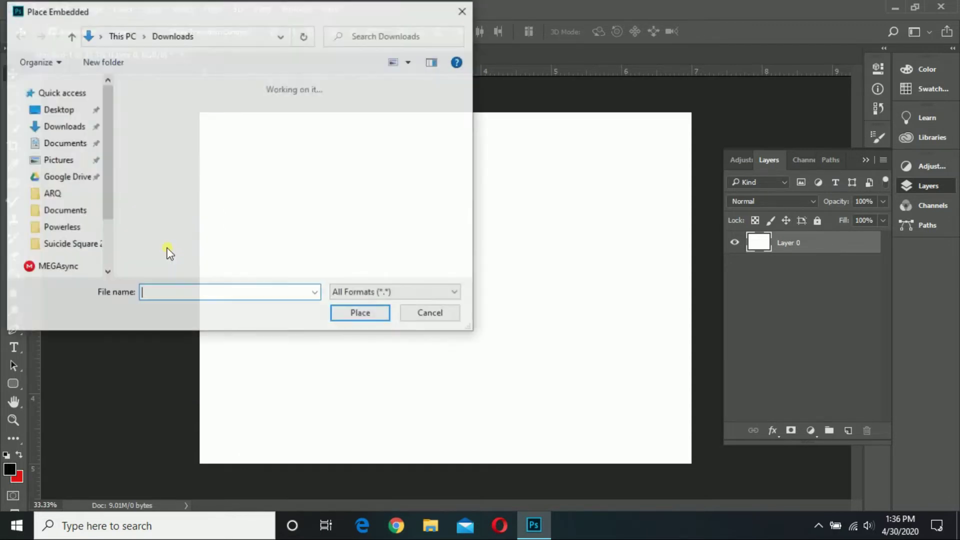
{"action": "left_click", "coordinate": [161, 132]}
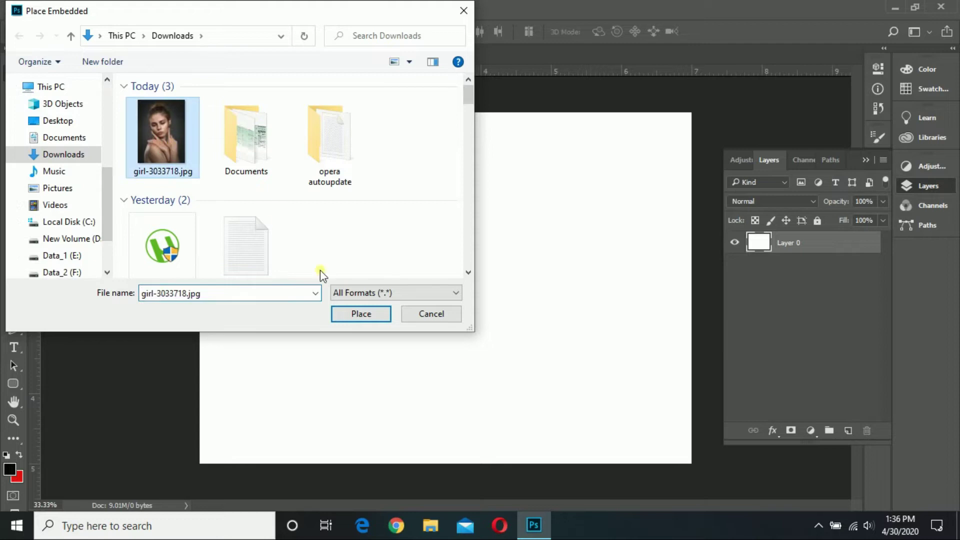
{"action": "left_click", "coordinate": [371, 320]}
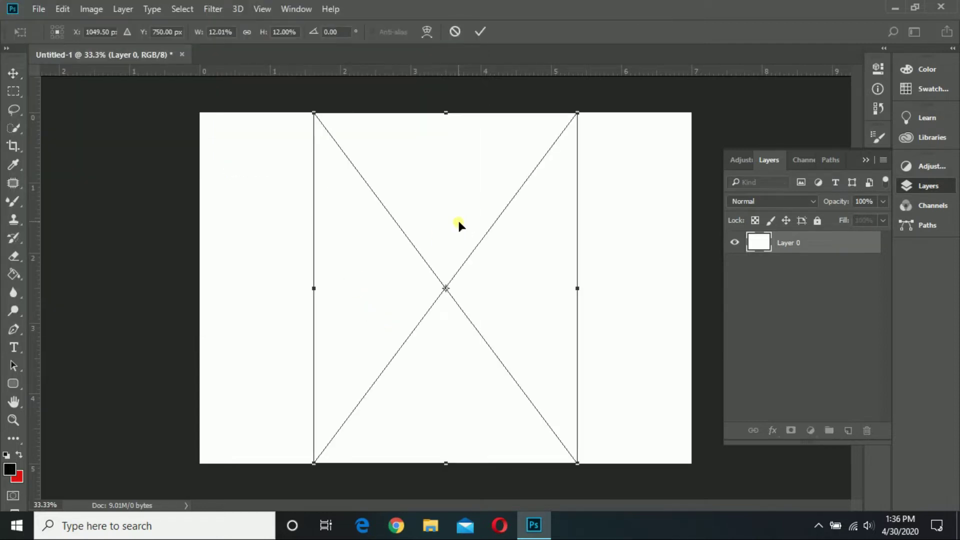
{"action": "key", "text": "Return"}
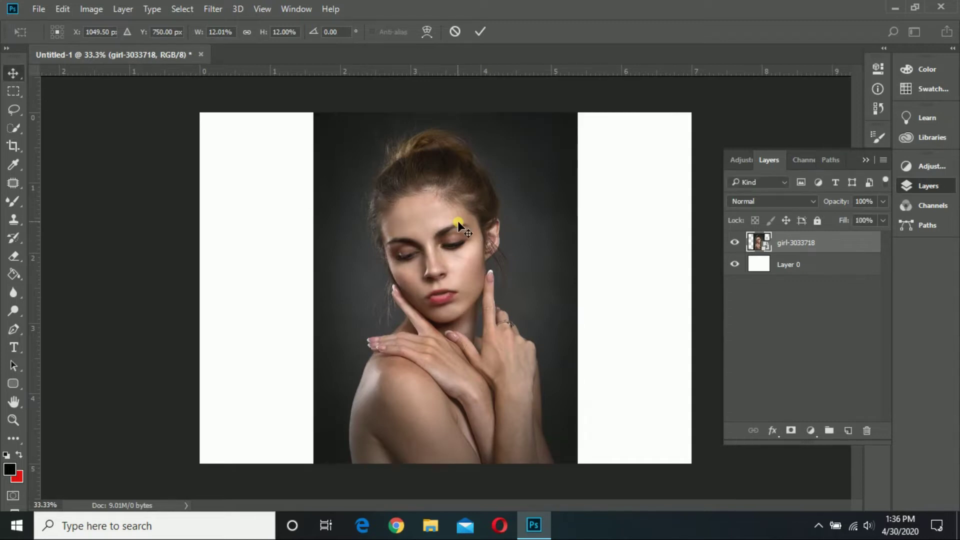
{"action": "left_click_drag", "start_coordinate": [810, 265], "coordinate": [866, 430]}
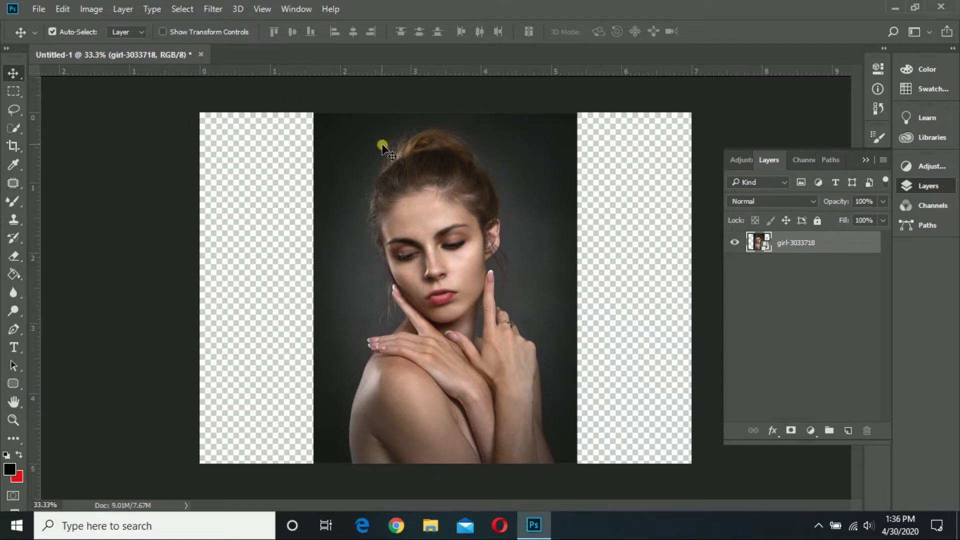
- Convert the portrait layer to a smart object and marquee-select the empty left strip
{"action": "right_click", "coordinate": [808, 246]}
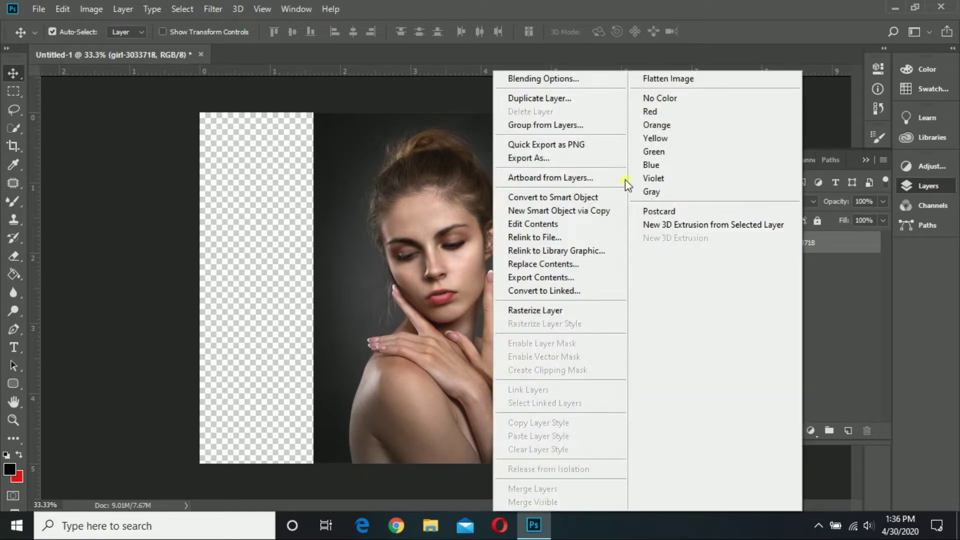
{"action": "left_click", "coordinate": [582, 196]}
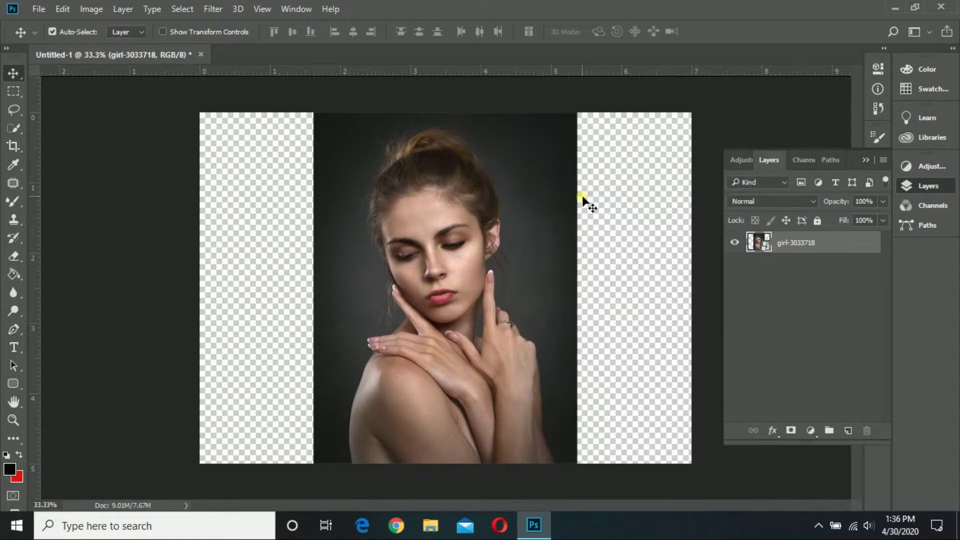
{"action": "left_click", "coordinate": [14, 90]}
{"action": "mouse_move", "coordinate": [190, 105]}
{"action": "left_mouse_down"}
{"action": "mouse_move", "coordinate": [327, 379]}
{"action": "mouse_move", "coordinate": [315, 469]}
{"action": "left_mouse_up"}
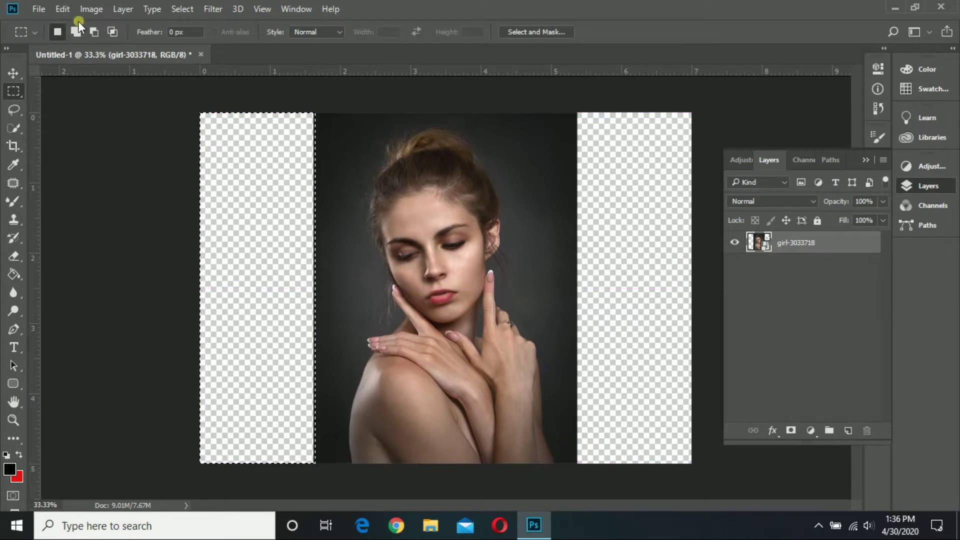
- Rasterize the portrait layer and Content-Aware Fill the selected left strip
{"action": "left_click", "coordinate": [63, 9]}
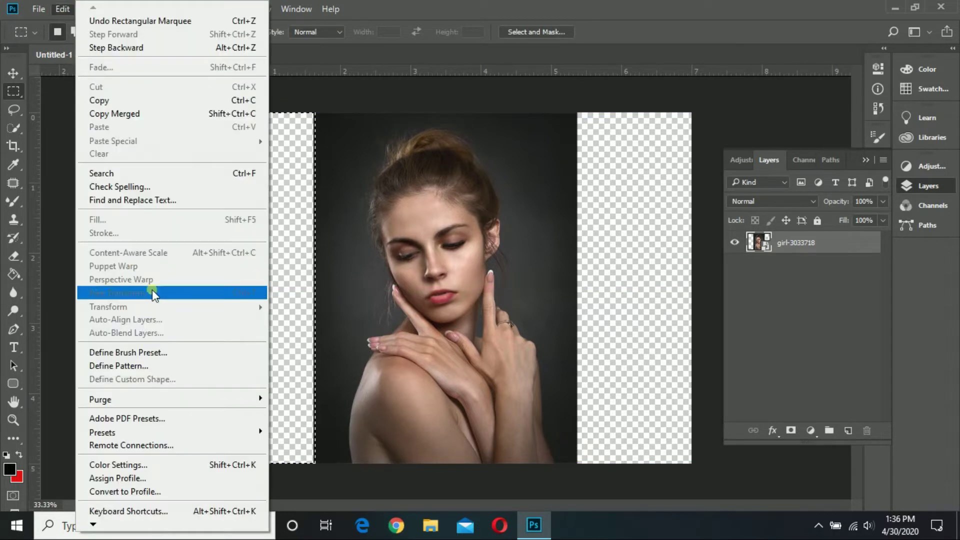
{"action": "left_click", "coordinate": [64, 9]}
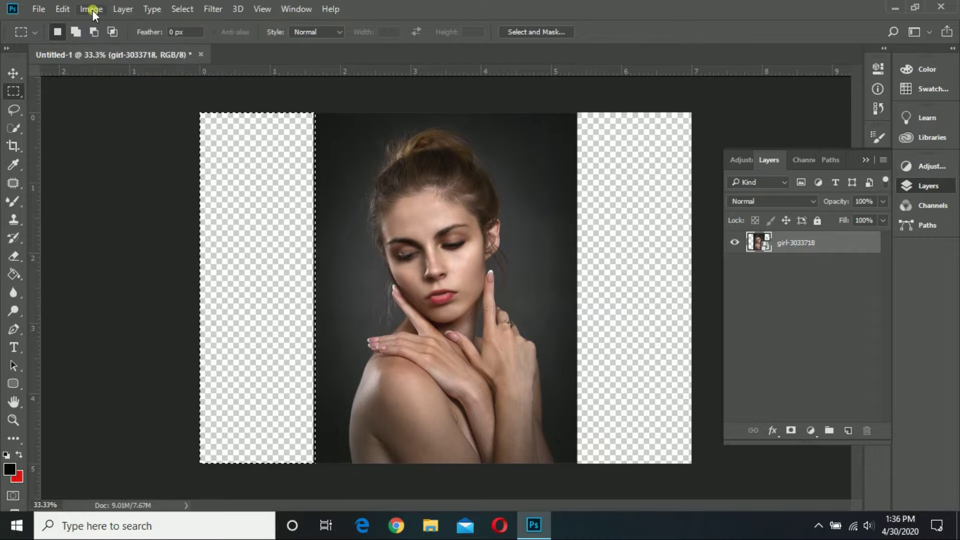
{"action": "left_click", "coordinate": [63, 8]}
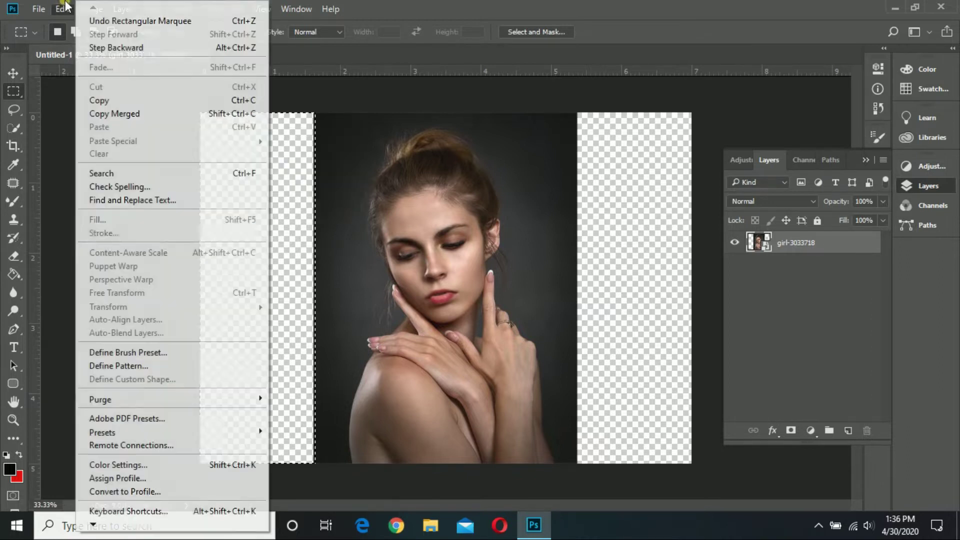
{"action": "left_click", "coordinate": [351, 193]}
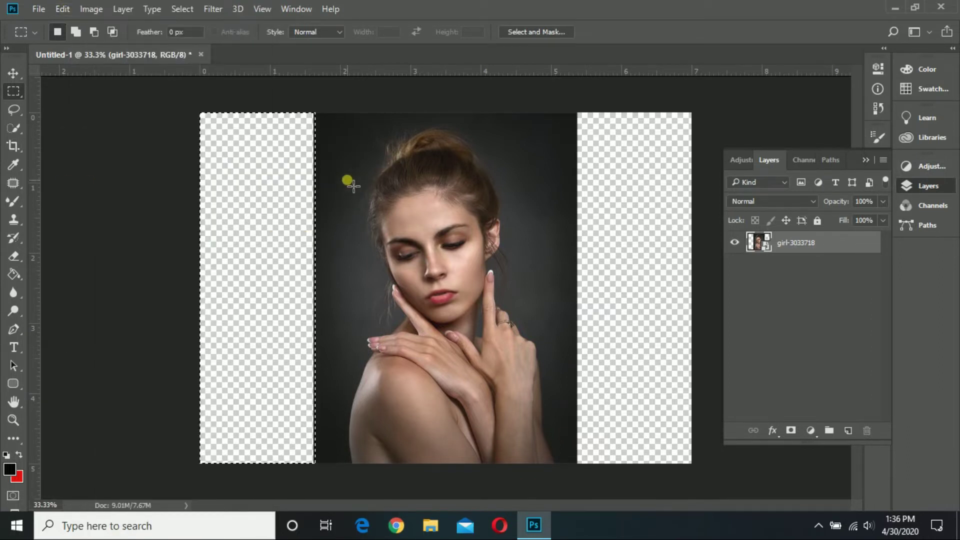
{"action": "key", "text": "e"}
{"action": "left_click", "coordinate": [314, 187]}
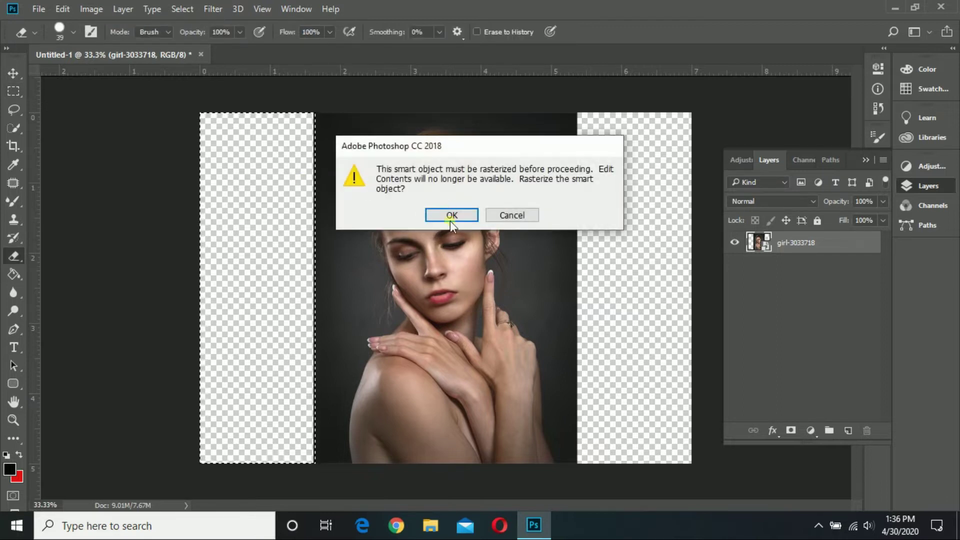
{"action": "left_click", "coordinate": [444, 208]}
{"action": "left_click", "coordinate": [62, 9]}
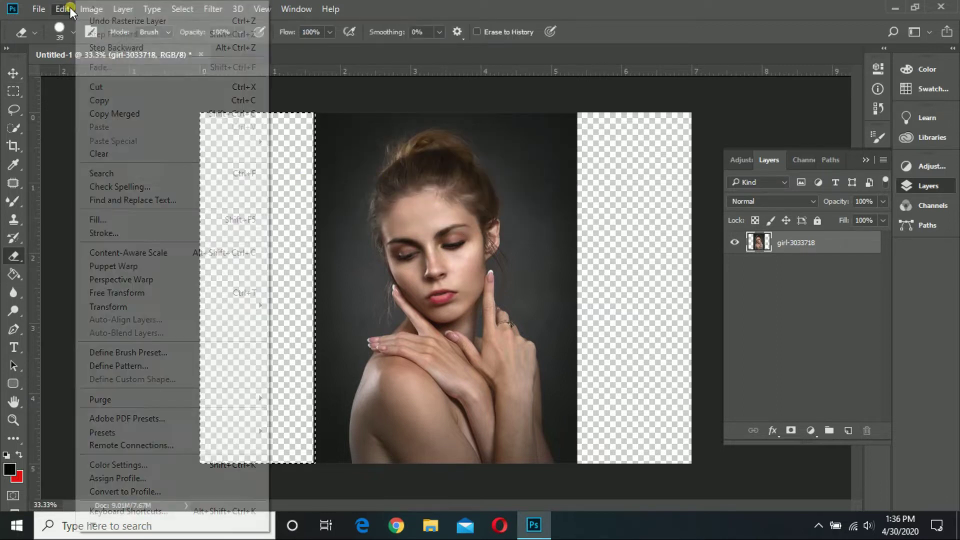
{"action": "left_click", "coordinate": [169, 219]}
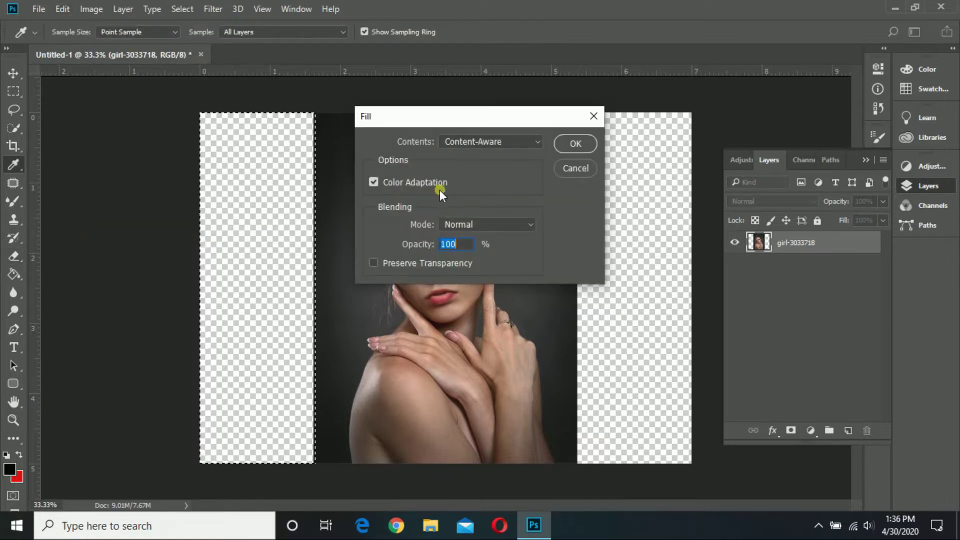
{"action": "left_click", "coordinate": [590, 146]}
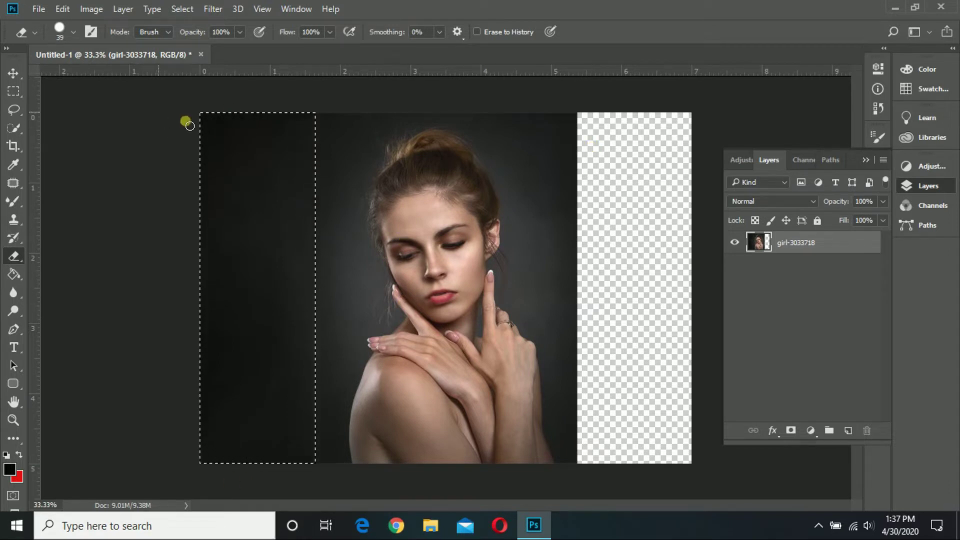
- Content-Aware Fill the empty right strip, deselect, and toggle the portrait layer to compare
{"action": "left_click", "coordinate": [14, 90]}
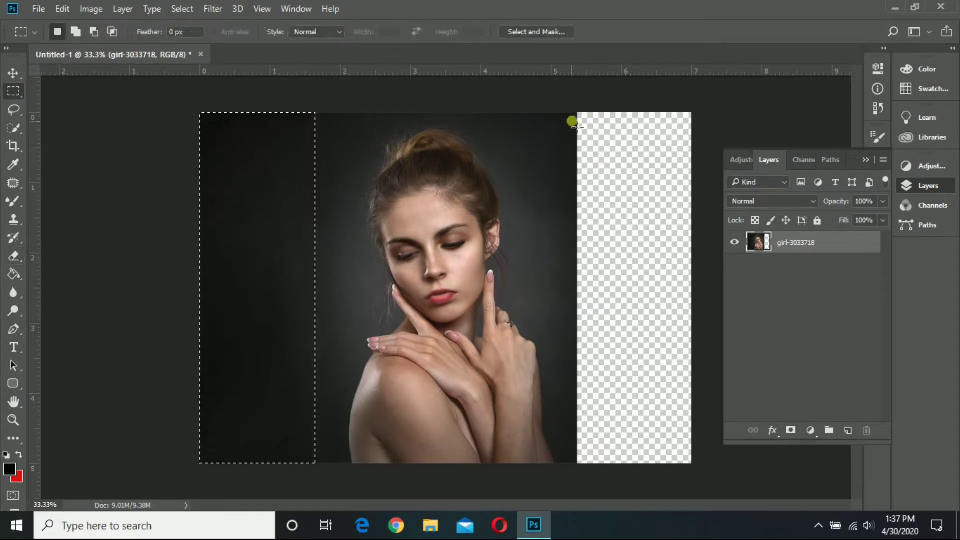
{"action": "mouse_move", "coordinate": [577, 112]}
{"action": "left_mouse_down"}
{"action": "mouse_move", "coordinate": [600, 256]}
{"action": "mouse_move", "coordinate": [705, 485]}
{"action": "left_mouse_up"}
{"action": "left_click", "coordinate": [62, 8]}
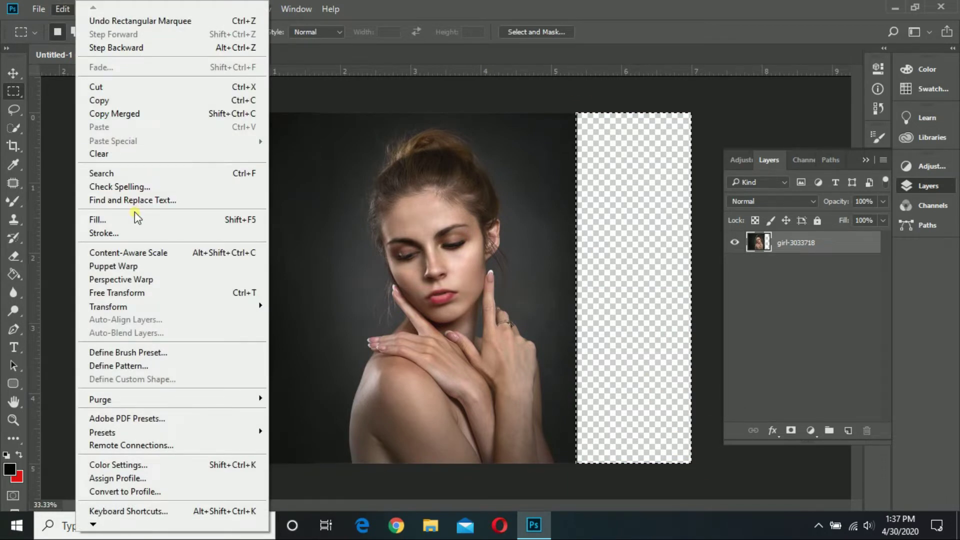
{"action": "left_click", "coordinate": [139, 216]}
{"action": "left_click", "coordinate": [560, 143]}
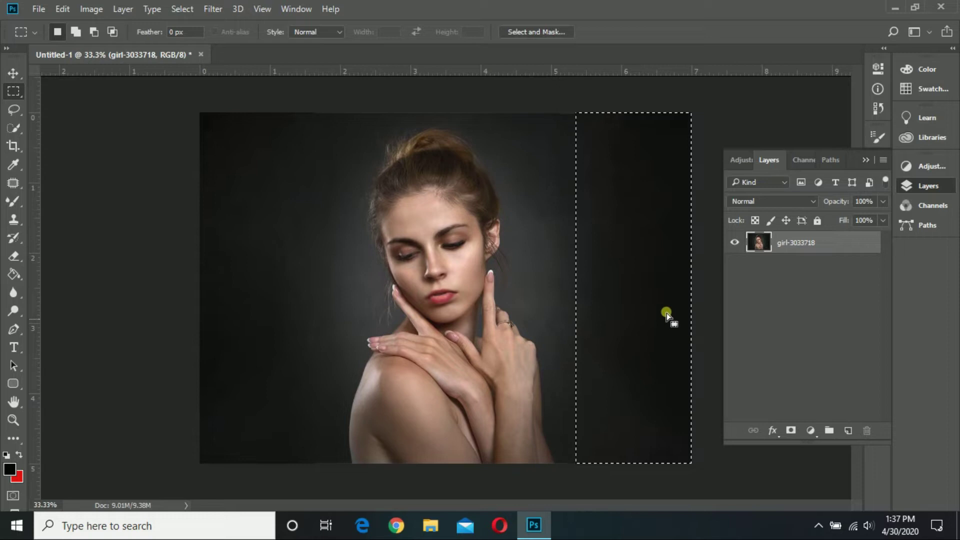
{"action": "key", "text": "ctrl+d"}
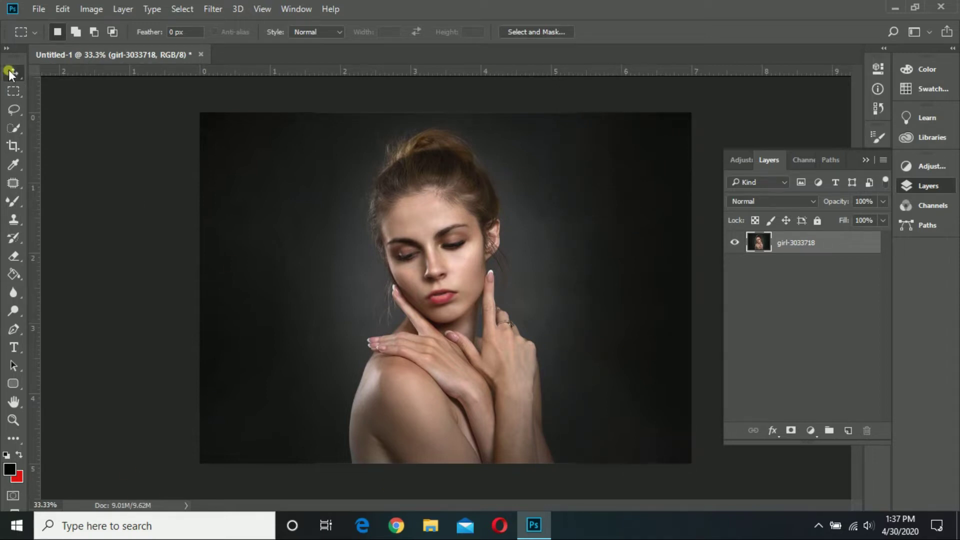
{"action": "left_click", "coordinate": [14, 73]}
{"action": "left_click", "coordinate": [735, 241]}
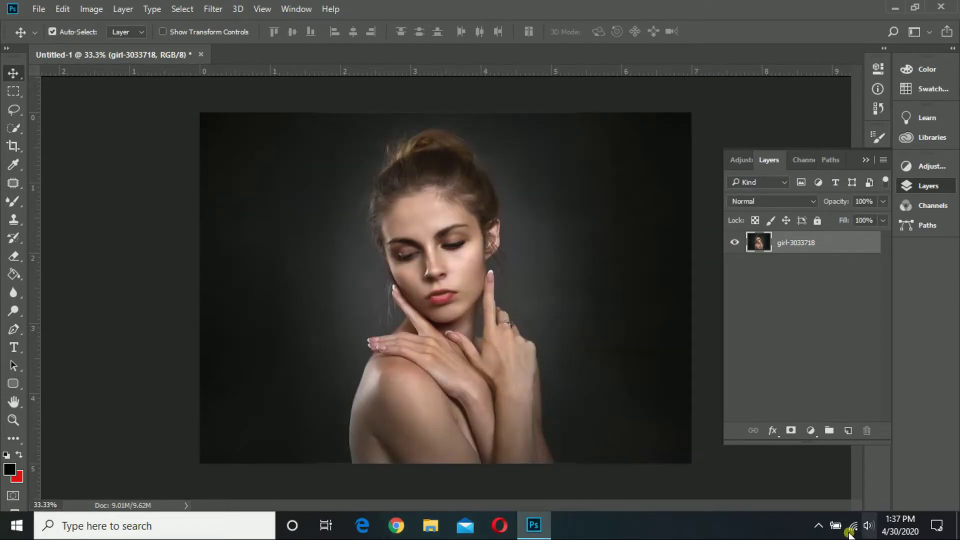
{"action": "scroll", "coordinate": [381, 246], "scroll_direction": "up", "scroll_amount": 2}
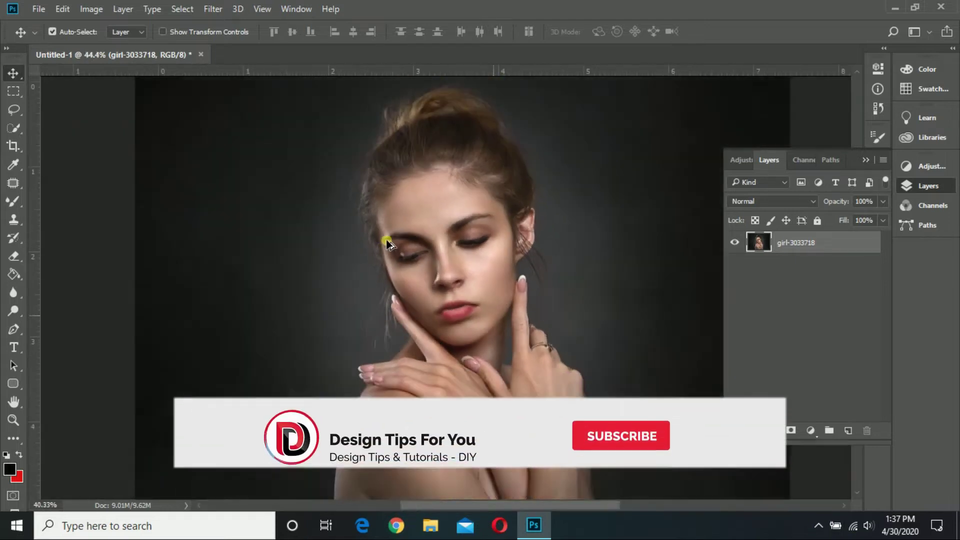
{"action": "scroll", "coordinate": [588, 268], "scroll_direction": "down", "scroll_amount": 2}
{"action": "scroll", "coordinate": [385, 261], "scroll_direction": "up", "scroll_amount": 2}
{"action": "scroll", "coordinate": [257, 266], "scroll_direction": "down", "scroll_amount": 2}
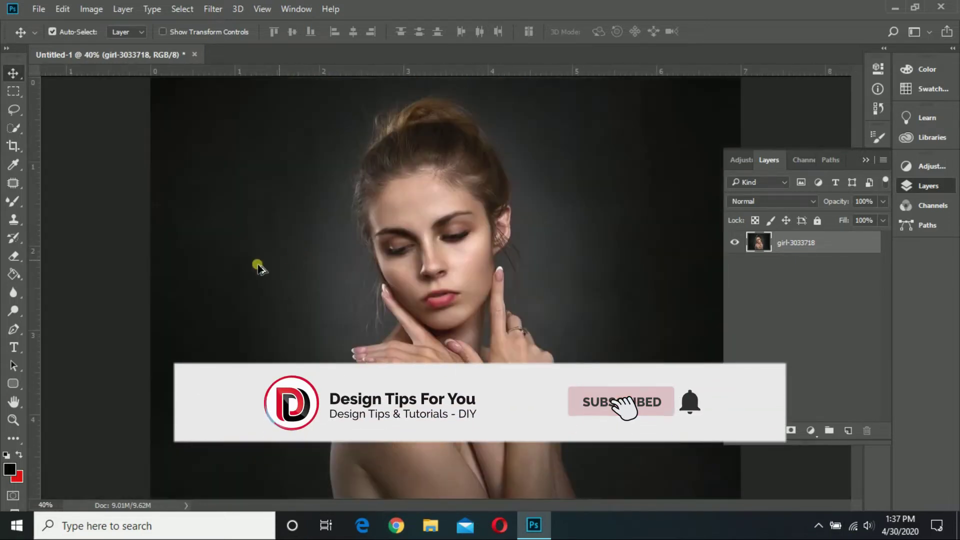
{"action": "left_click", "coordinate": [13, 419]}
{"action": "scroll", "coordinate": [490, 322], "scroll_direction": "down", "scroll_amount": 1}
{"action": "scroll", "coordinate": [490, 325], "scroll_direction": "down", "scroll_amount": 5}
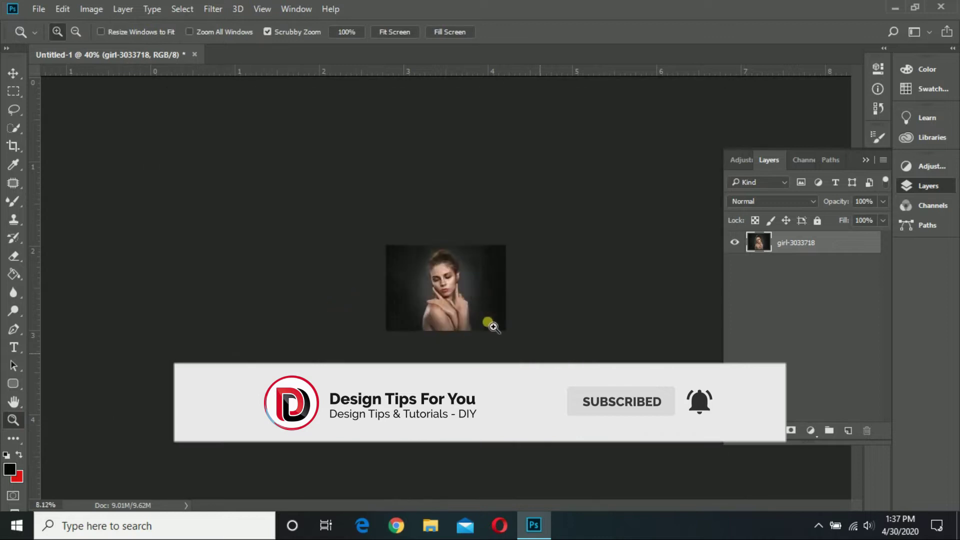
{"action": "scroll", "coordinate": [514, 325], "scroll_direction": "up", "scroll_amount": 4}
{"action": "mouse_move", "coordinate": [531, 317]}
{"action": "left_mouse_down"}
{"action": "mouse_move", "coordinate": [667, 295]}
{"action": "mouse_move", "coordinate": [535, 303]}
{"action": "left_mouse_up"}
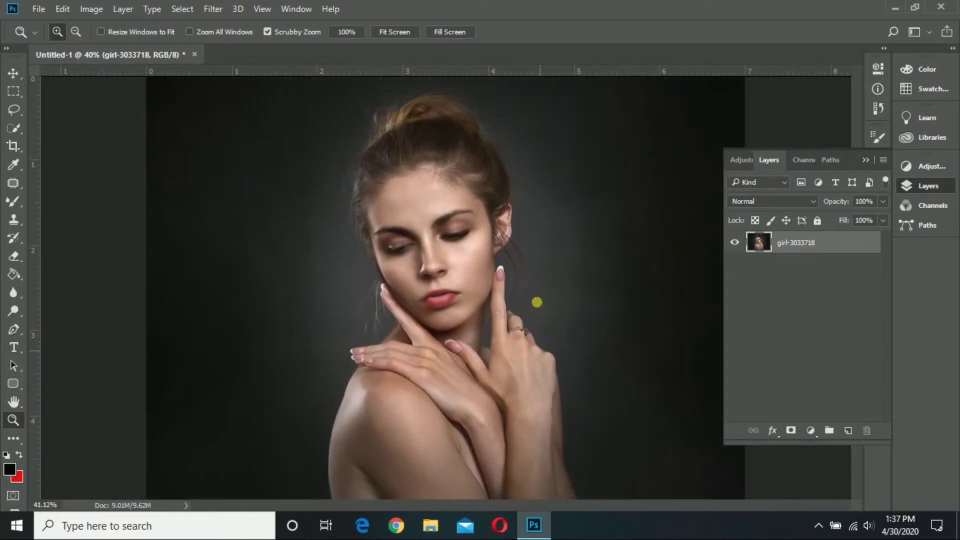
{"action": "left_click", "coordinate": [14, 73]}
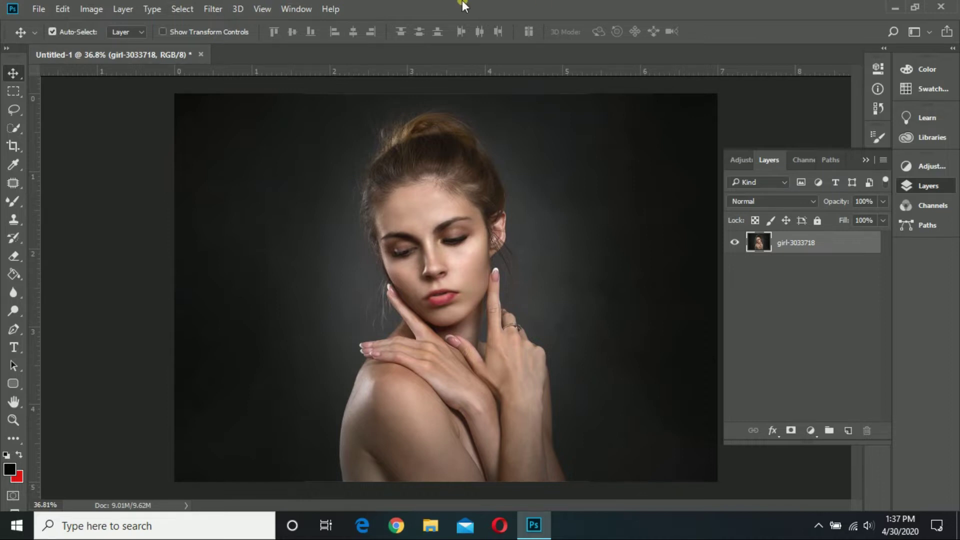
- Maximize Chrome and search Google for 'dummy text'
{"action": "left_click", "coordinate": [397, 527]}
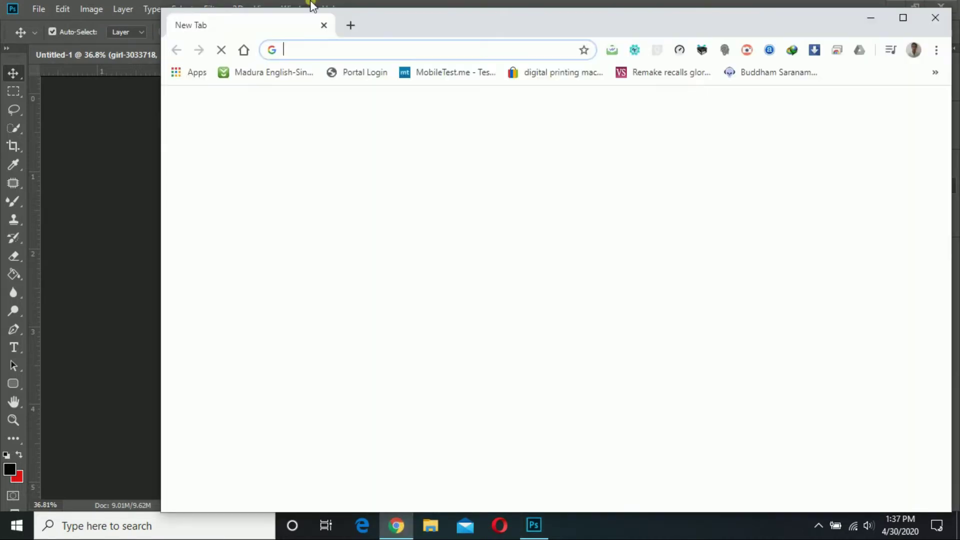
{"action": "left_click_drag", "start_coordinate": [507, 10], "coordinate": [434, 3]}
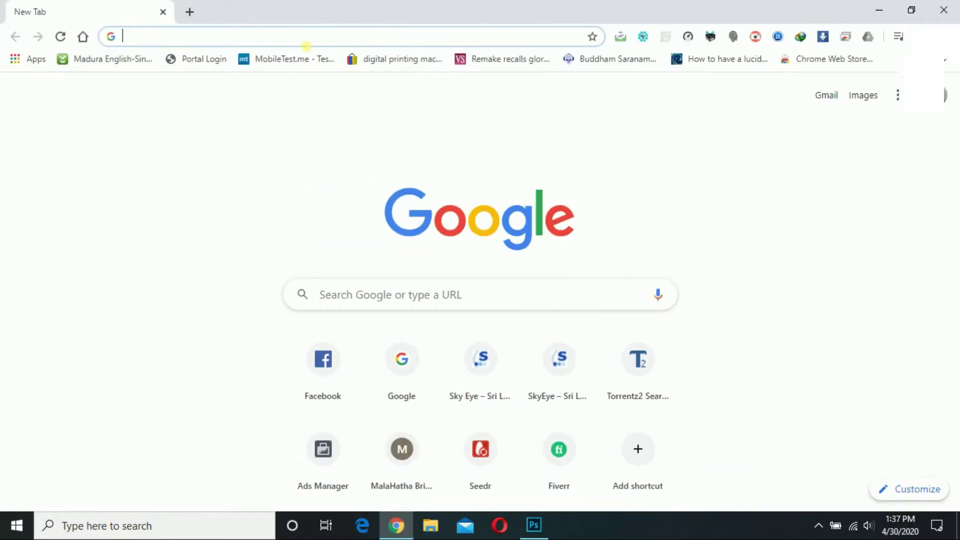
{"action": "type", "text": "dummy"}
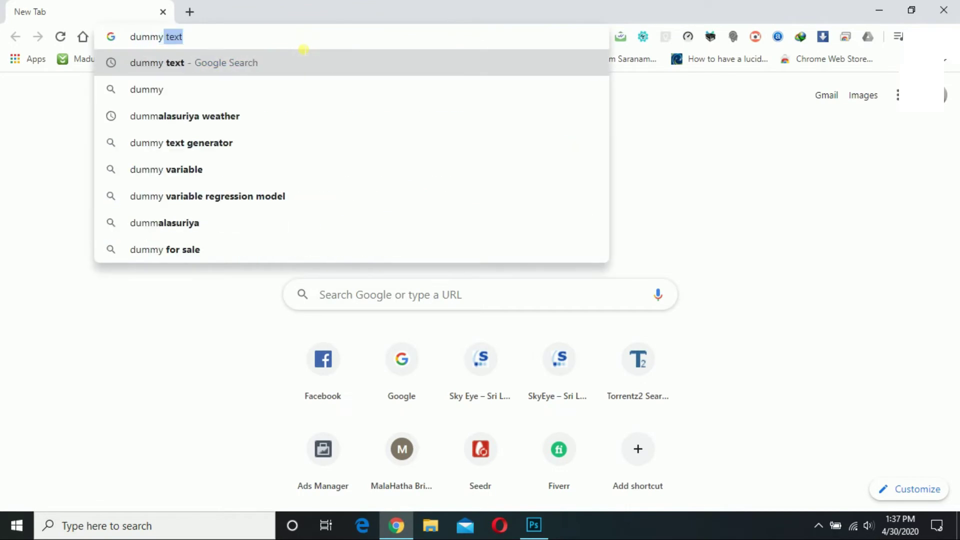
{"action": "key", "text": "Down"}
{"action": "key", "text": "Return"}
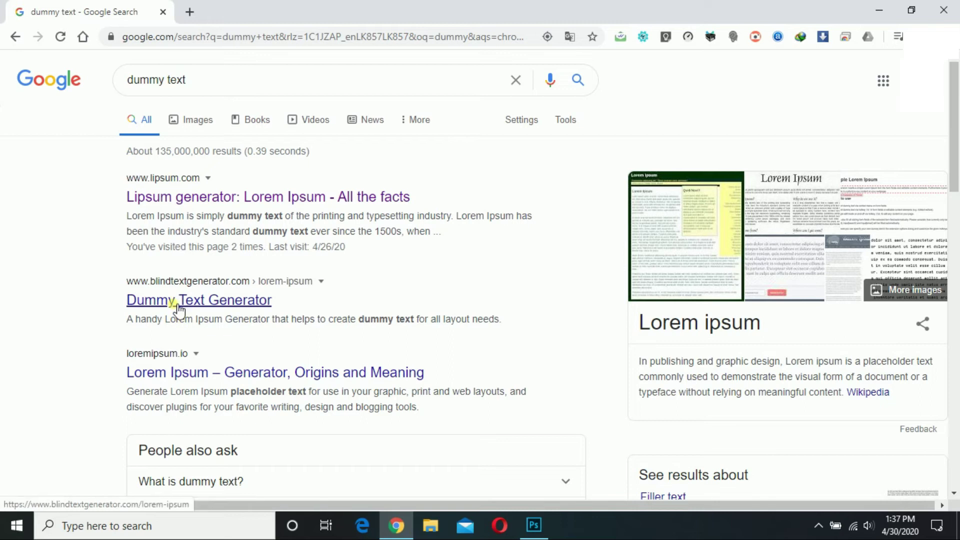
- Generate 500 words of lorem ipsum on loremipsum.io
{"action": "left_click", "coordinate": [168, 363]}
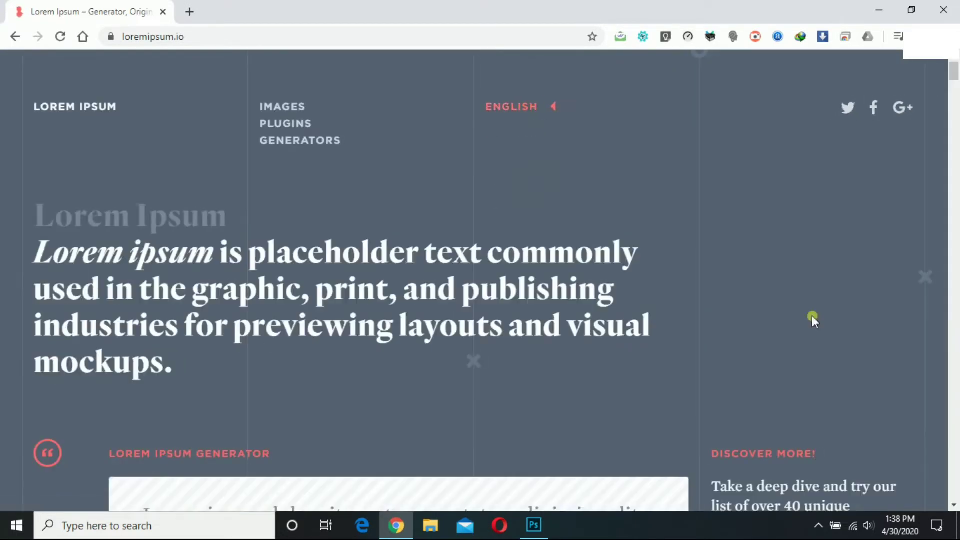
{"action": "scroll", "coordinate": [810, 452], "scroll_direction": "down", "scroll_amount": 2}
{"action": "scroll", "coordinate": [561, 398], "scroll_direction": "down", "scroll_amount": 4}
{"action": "scroll", "coordinate": [561, 398], "scroll_direction": "down", "scroll_amount": 3}
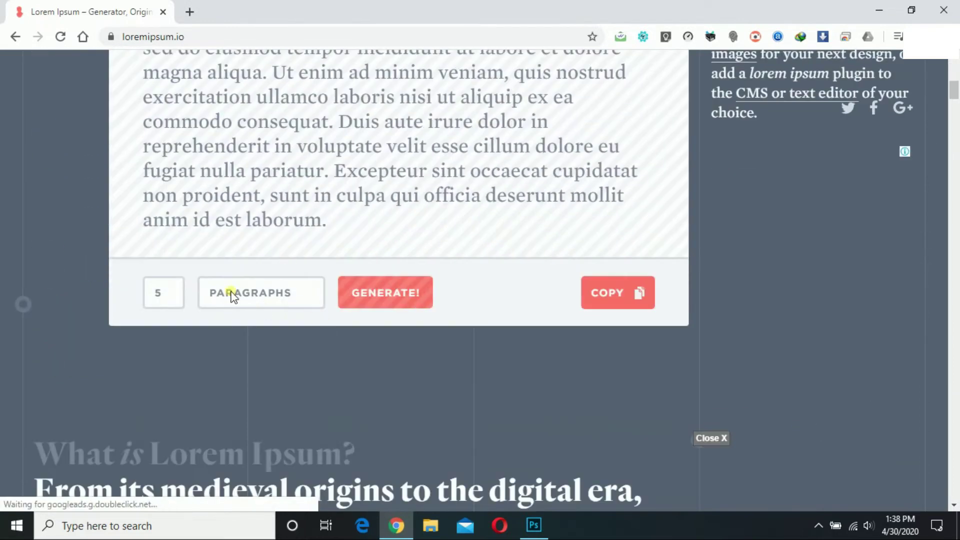
{"action": "left_click", "coordinate": [261, 300]}
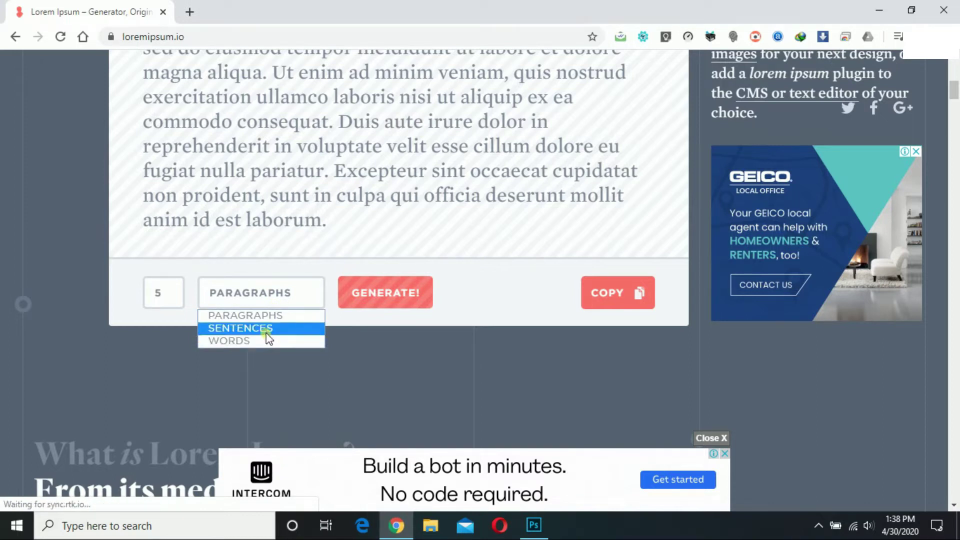
{"action": "left_click", "coordinate": [266, 342]}
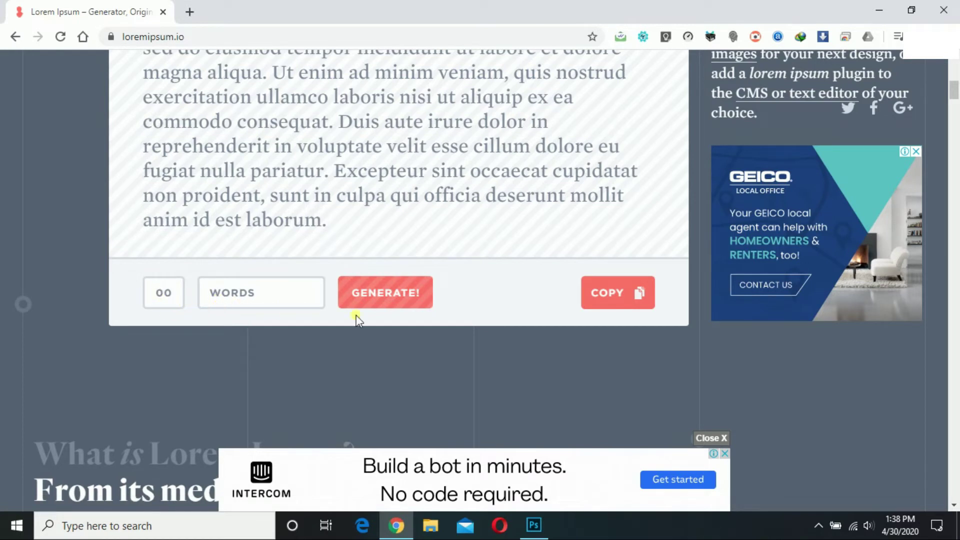
{"action": "left_click", "coordinate": [396, 299]}
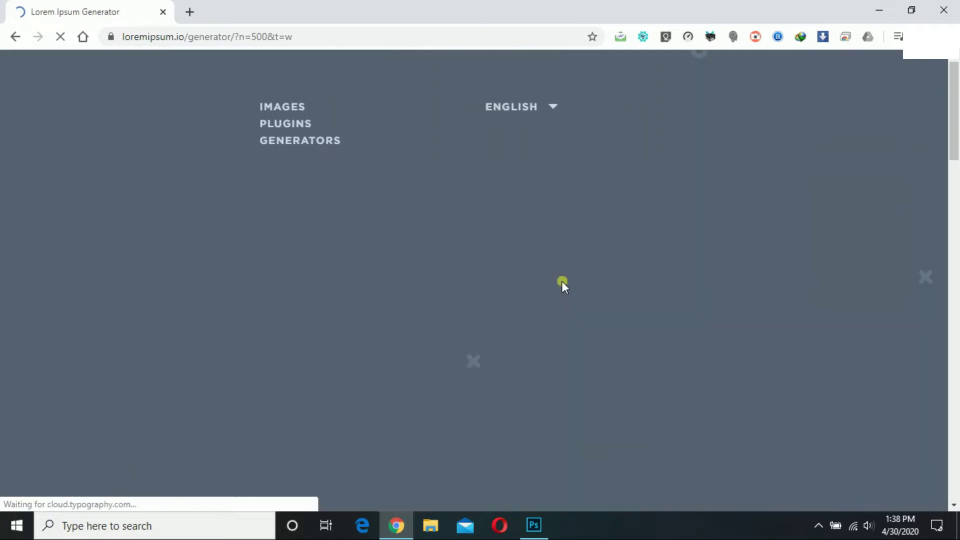
- Copy the generated lorem ipsum text and switch back to Photoshop
{"action": "scroll", "coordinate": [423, 390], "scroll_direction": "down", "scroll_amount": 10}
{"action": "scroll", "coordinate": [425, 396], "scroll_direction": "down", "scroll_amount": 6}
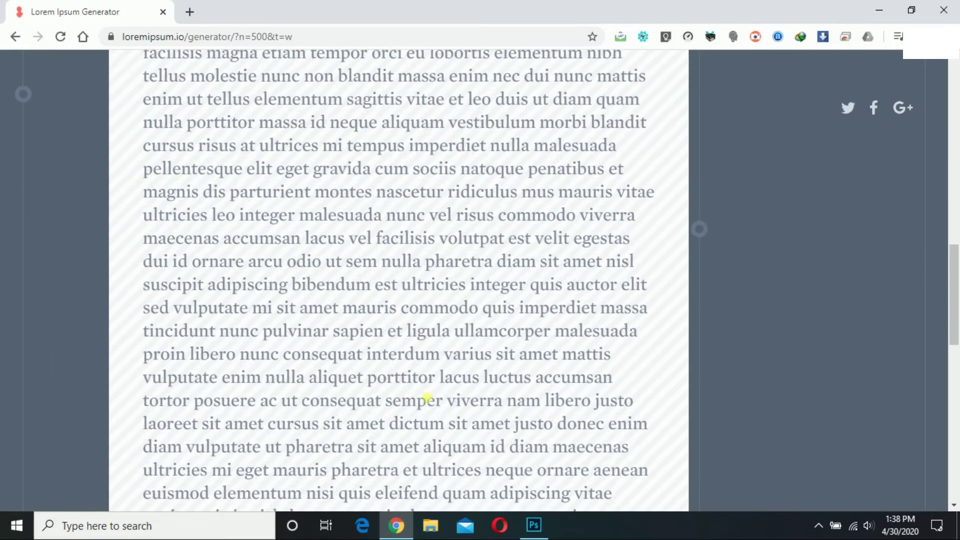
{"action": "scroll", "coordinate": [425, 400], "scroll_direction": "down", "scroll_amount": 7}
{"action": "scroll", "coordinate": [450, 413], "scroll_direction": "down", "scroll_amount": 8}
{"action": "scroll", "coordinate": [474, 421], "scroll_direction": "up", "scroll_amount": 2}
{"action": "scroll", "coordinate": [478, 423], "scroll_direction": "up", "scroll_amount": 10}
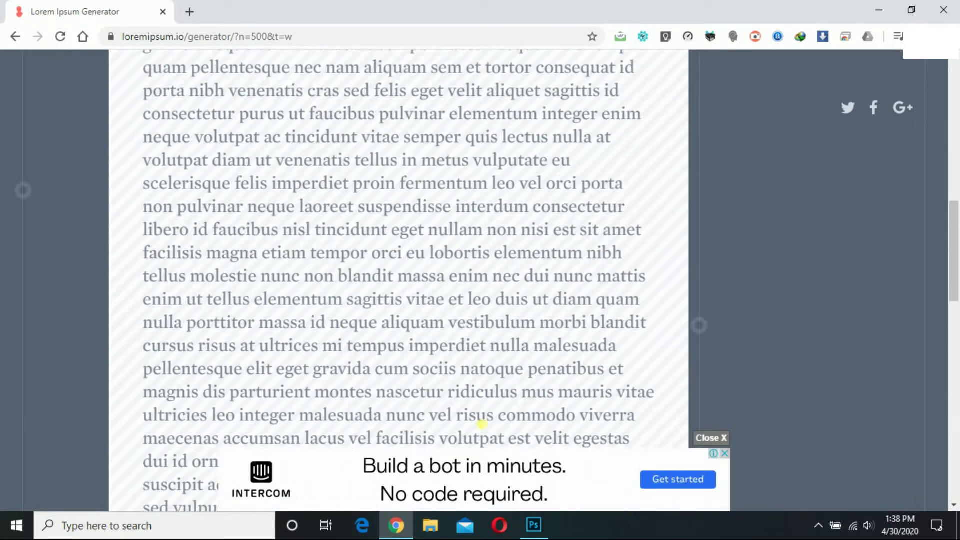
{"action": "scroll", "coordinate": [482, 423], "scroll_direction": "up", "scroll_amount": 7}
{"action": "left_click", "coordinate": [608, 212]}
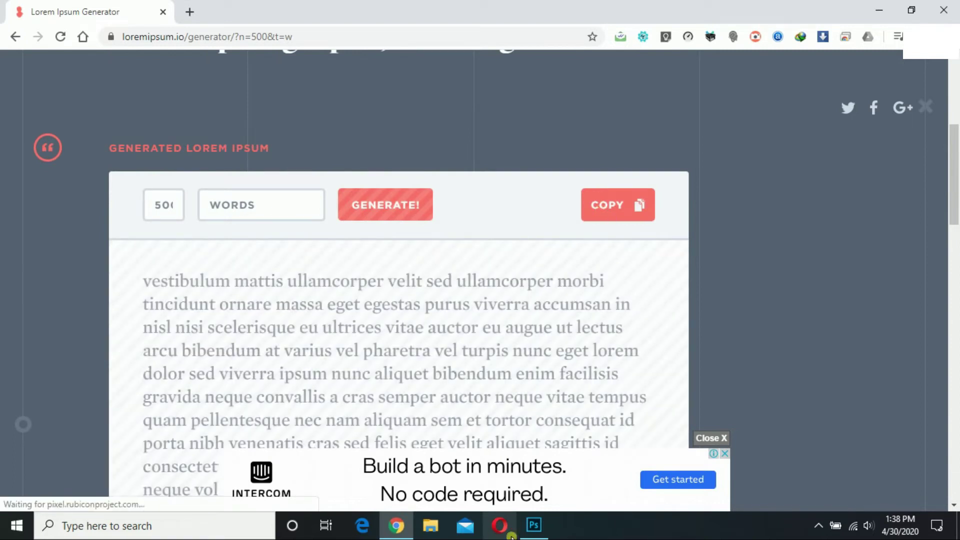
{"action": "left_click", "coordinate": [531, 527]}
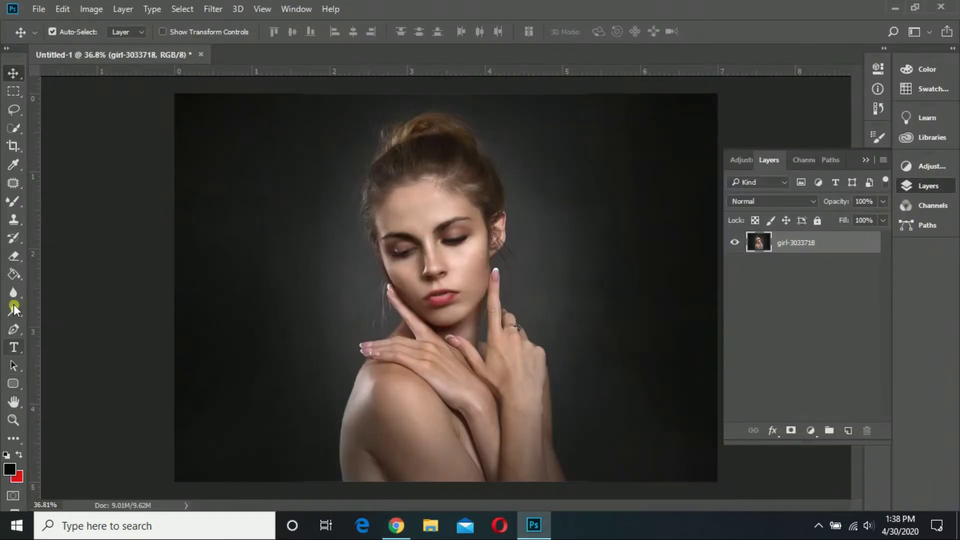
- Paste the lorem ipsum into an 8 pt Cambria paragraph box spanning the whole portrait
{"action": "left_click", "coordinate": [15, 348]}
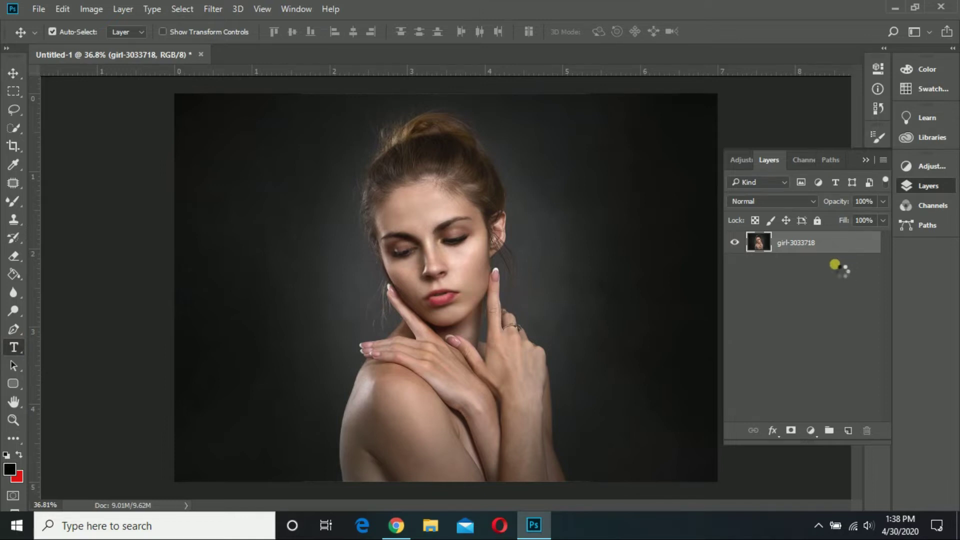
{"action": "left_click", "coordinate": [15, 349]}
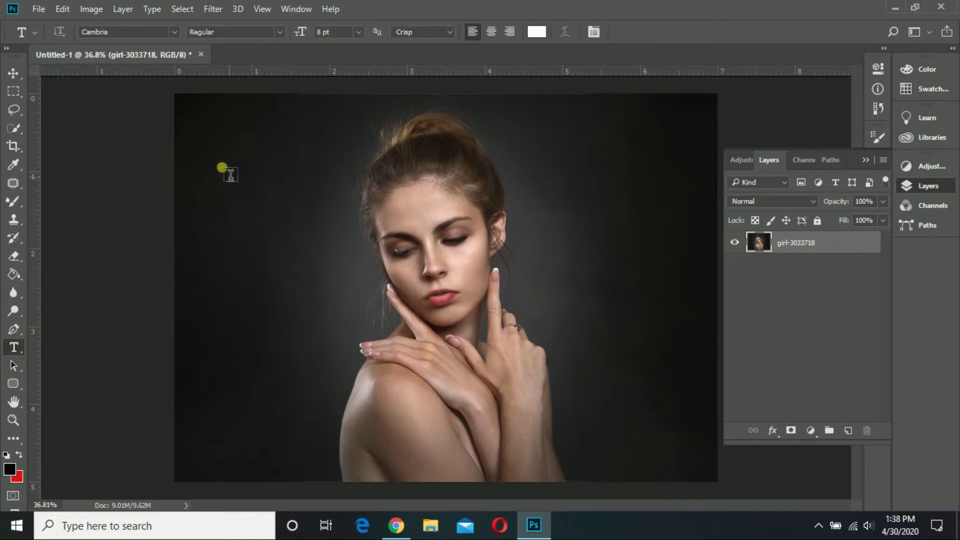
{"action": "left_click_drag", "start_coordinate": [175, 94], "coordinate": [719, 484]}
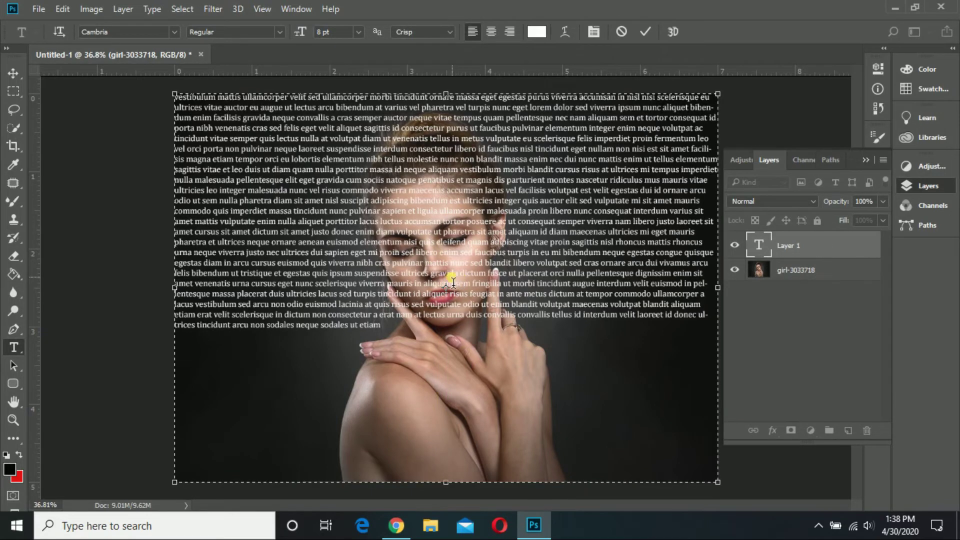
{"action": "key", "text": "ctrl+v"}
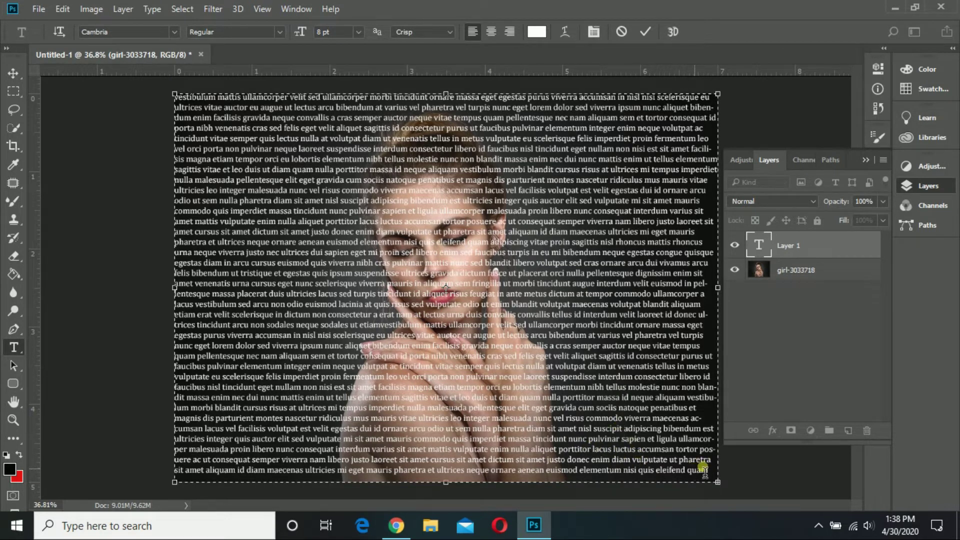
{"action": "left_click", "coordinate": [13, 70]}
{"action": "left_click_drag", "start_coordinate": [492, 268], "coordinate": [492, 277]}
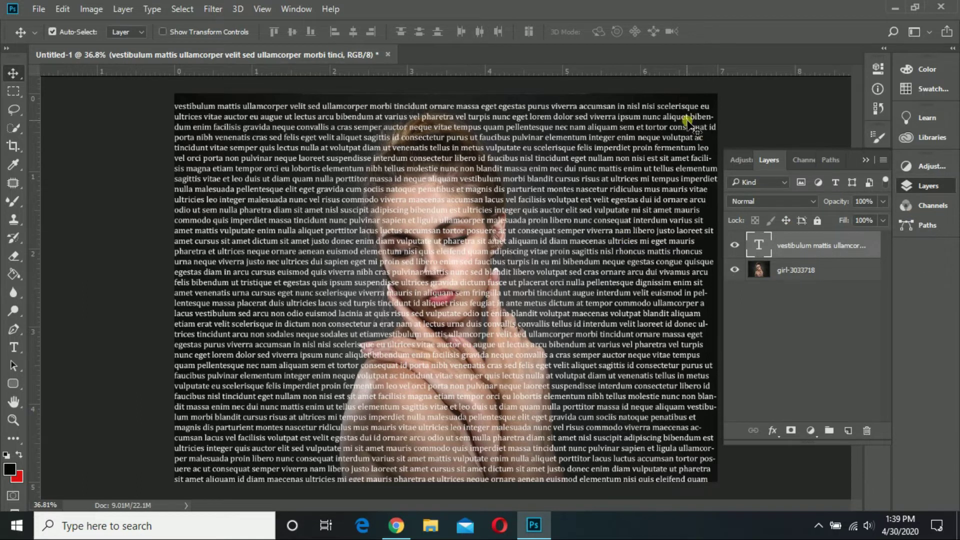
- Duplicate the text layer, make the copy a smart object, and hide both text layers
{"action": "mouse_move", "coordinate": [561, 239]}
{"action": "left_mouse_down"}
{"action": "mouse_move", "coordinate": [564, 231]}
{"action": "mouse_move", "coordinate": [561, 239]}
{"action": "left_mouse_up"}
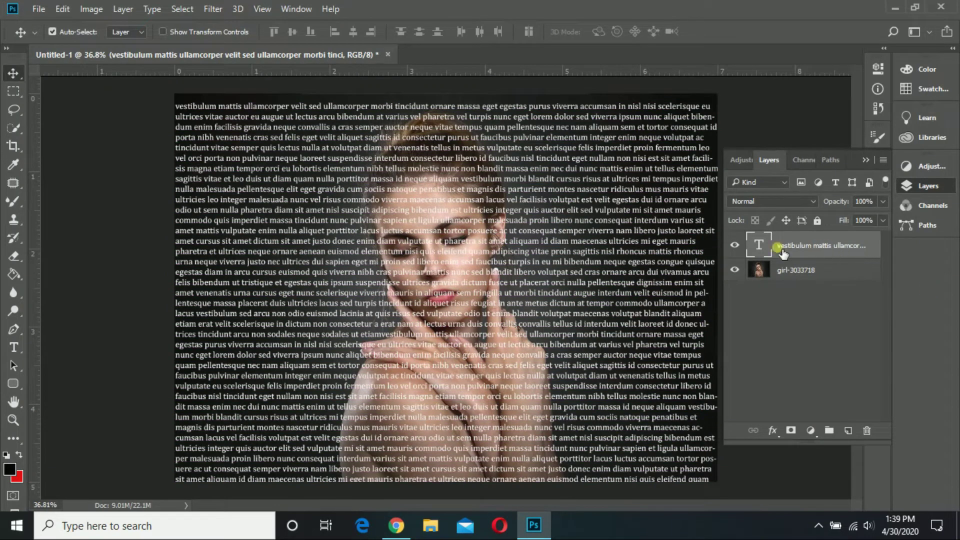
{"action": "key", "text": "ctrl+j"}
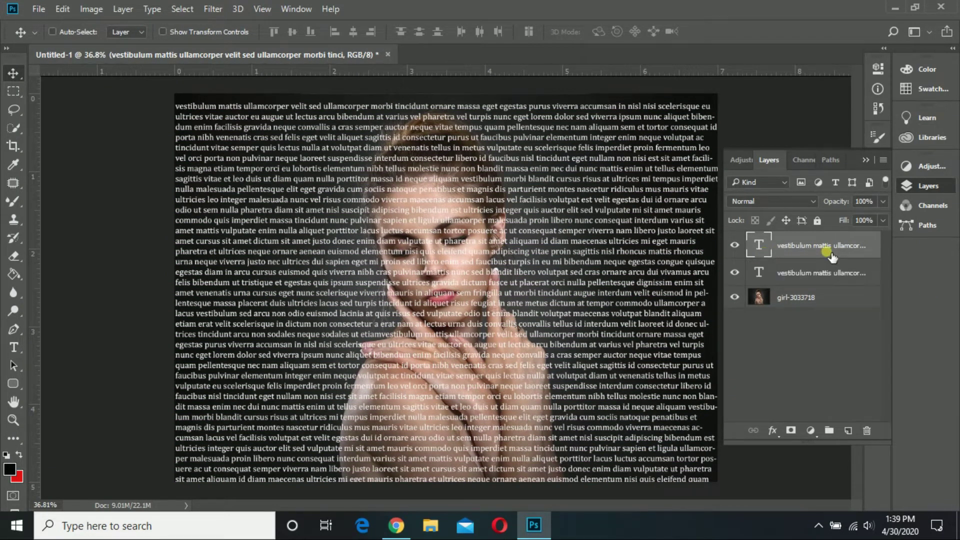
{"action": "left_click", "coordinate": [734, 273]}
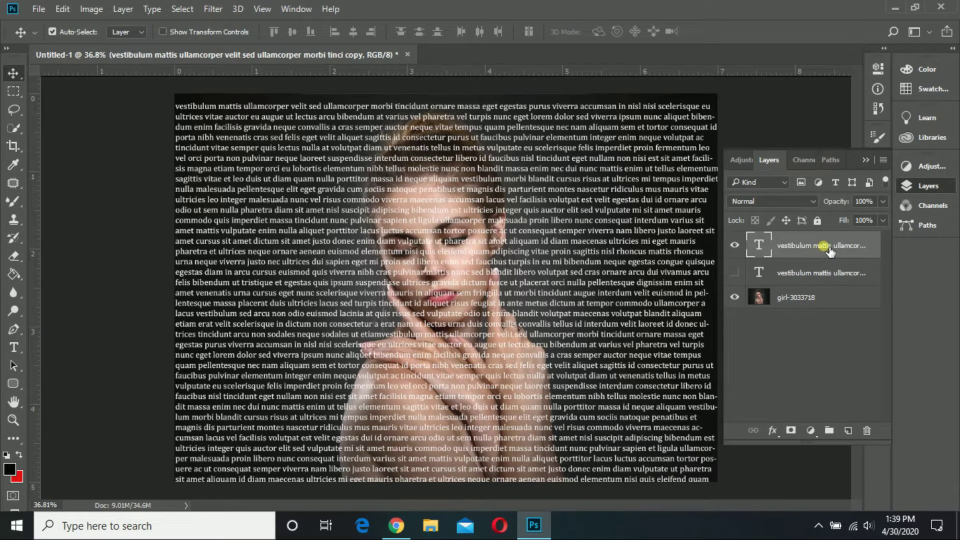
{"action": "right_click", "coordinate": [820, 255]}
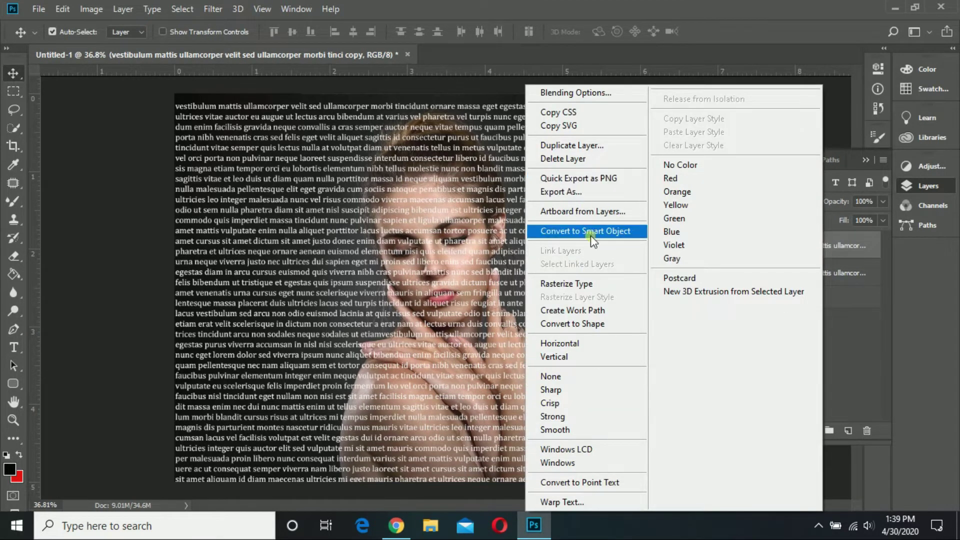
{"action": "left_click", "coordinate": [592, 231]}
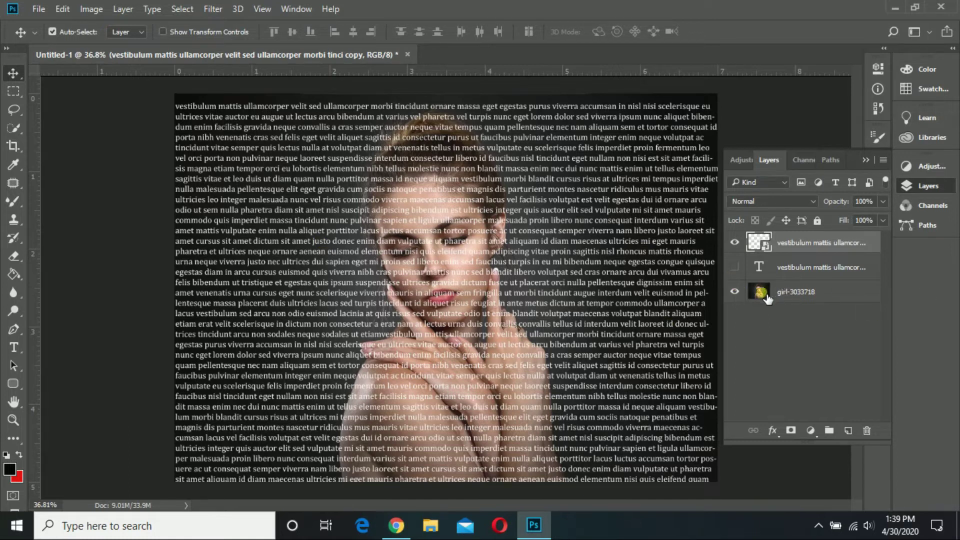
{"action": "left_click", "coordinate": [734, 242]}
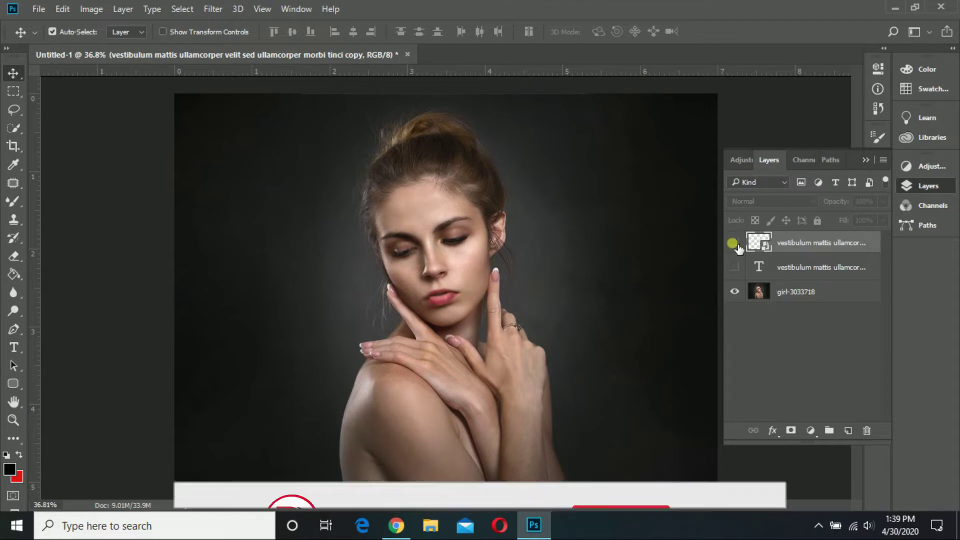
- Duplicate girl-3033718 and clip a Black & White adjustment layer to the copy
{"action": "left_click", "coordinate": [777, 296]}
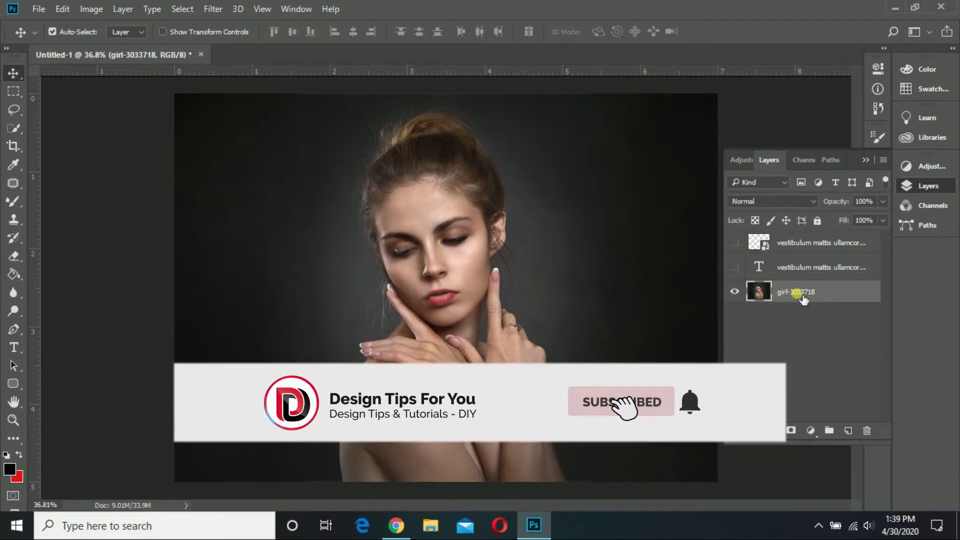
{"action": "key", "text": "ctrl+j"}
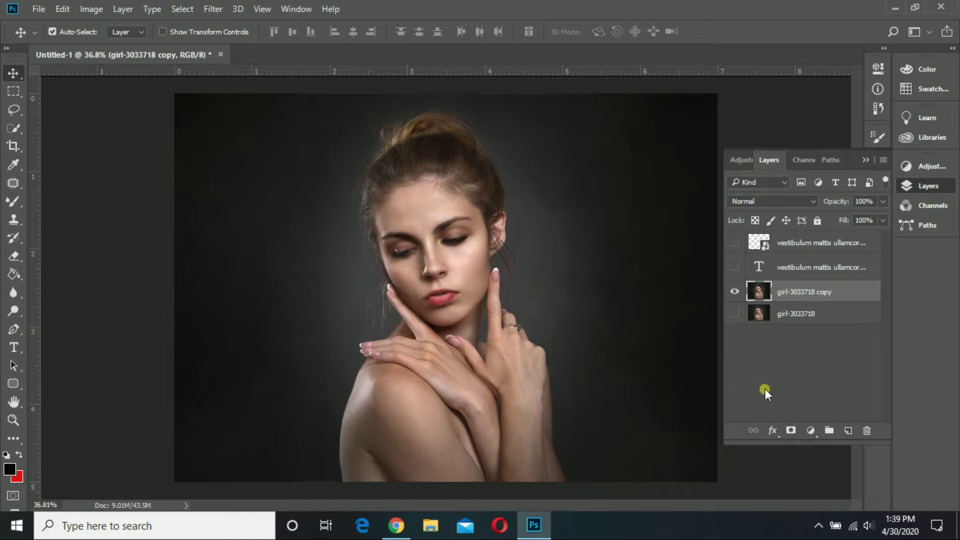
{"action": "left_click", "coordinate": [772, 430]}
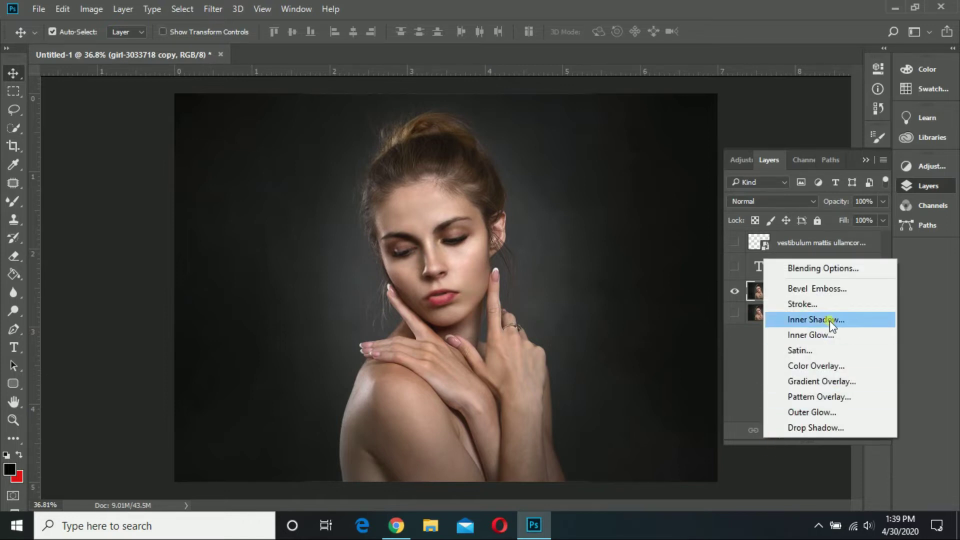
{"action": "left_click", "coordinate": [758, 412]}
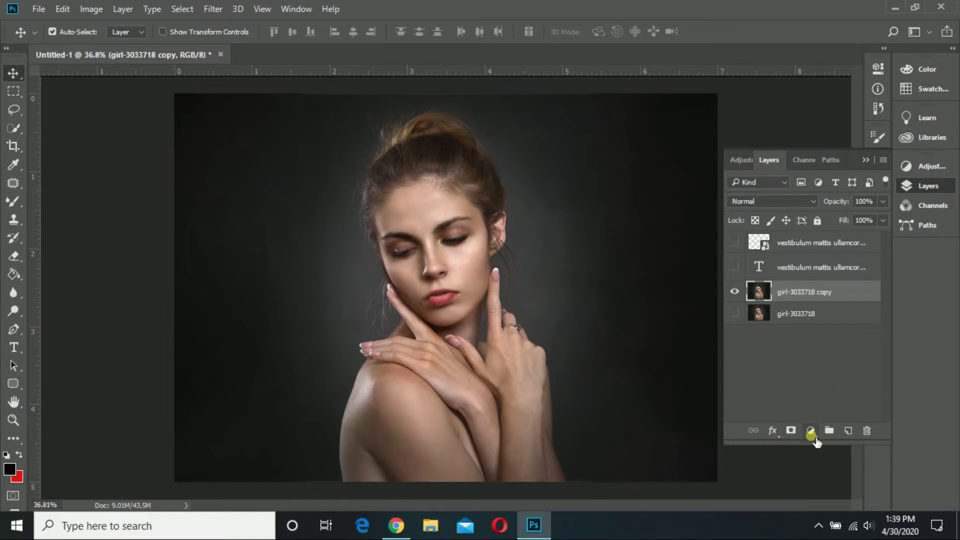
{"action": "left_click", "coordinate": [809, 432]}
{"action": "left_click", "coordinate": [862, 294]}
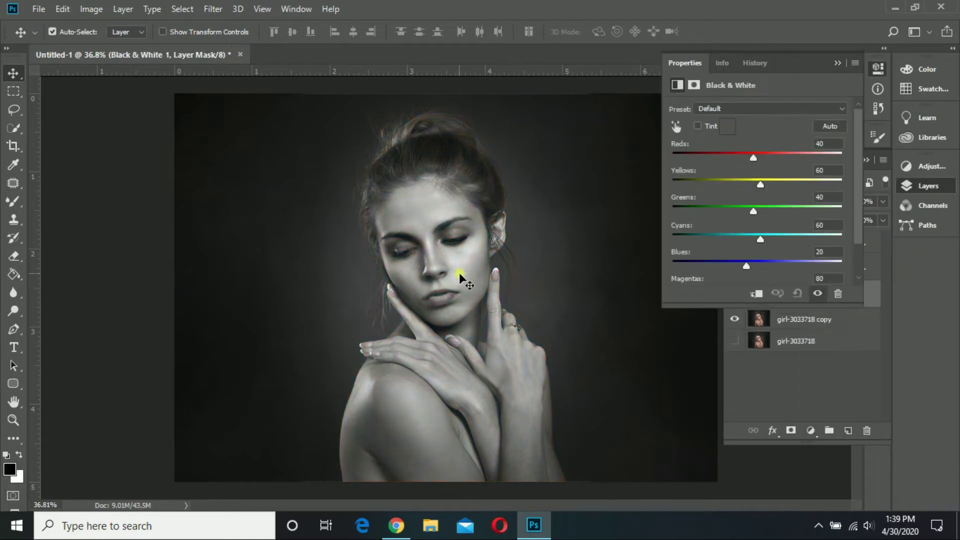
{"action": "left_click", "coordinate": [837, 62]}
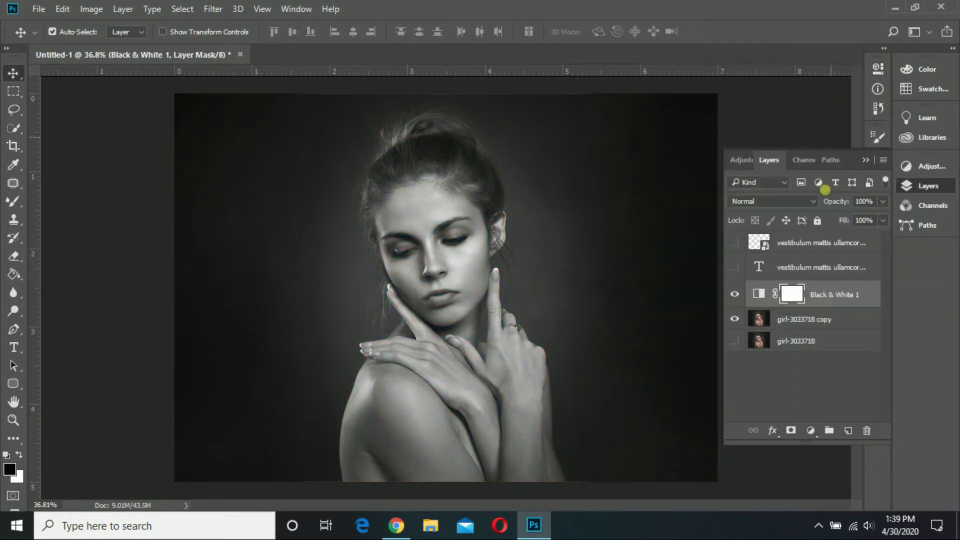
{"action": "left_click", "coordinate": [804, 306], "text": "alt"}
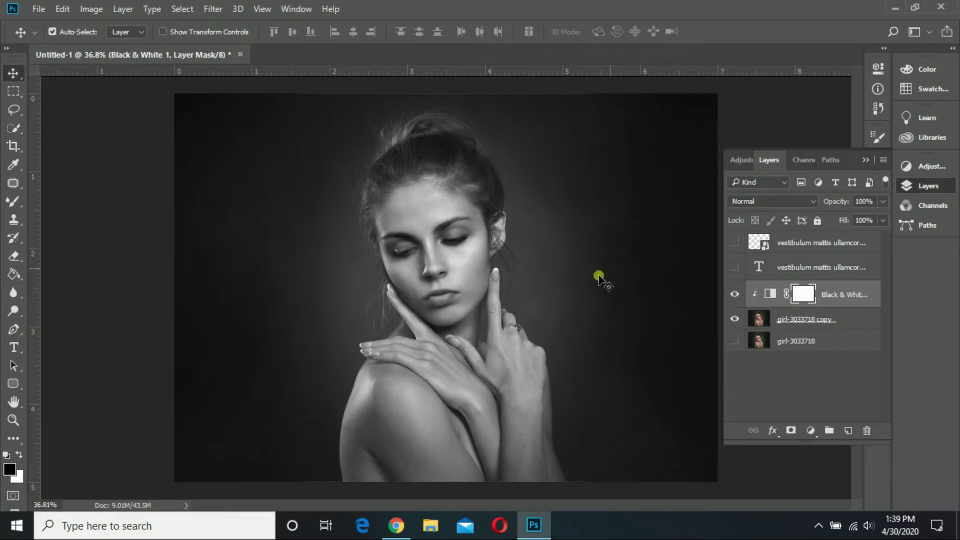
{"action": "left_click", "coordinate": [12, 9]}
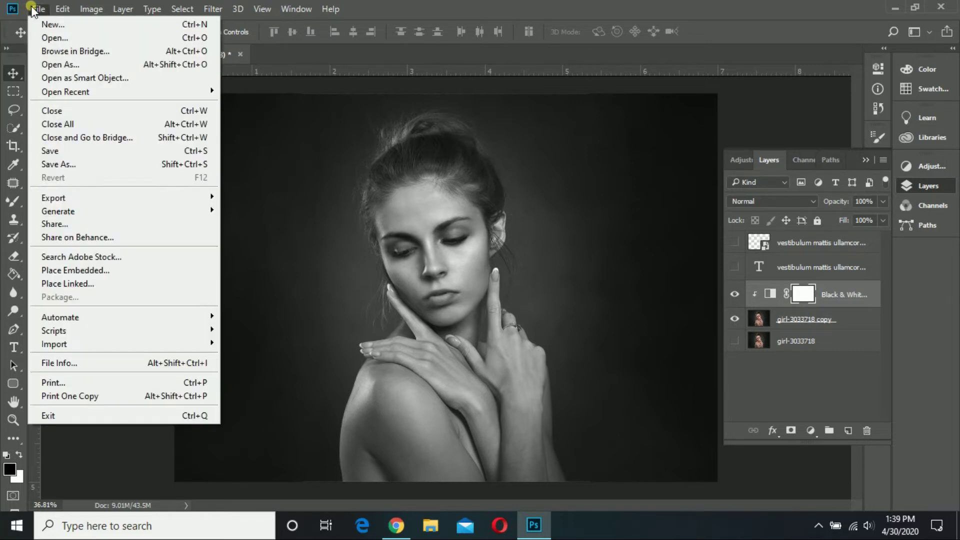
- Save as GirlBW.psd in Downloads and make the lorem ipsum layer visible again
{"action": "left_click", "coordinate": [82, 164]}
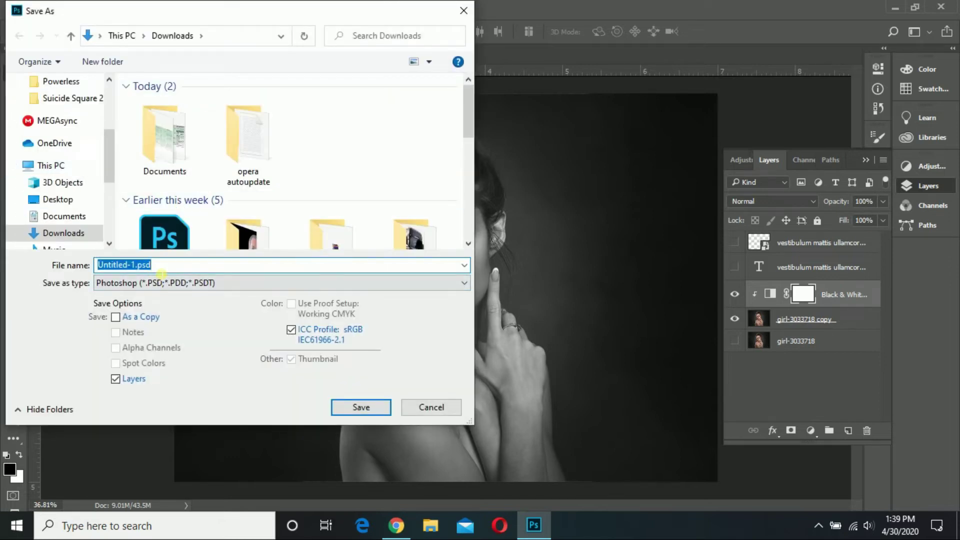
{"action": "type", "text": "Girl"}
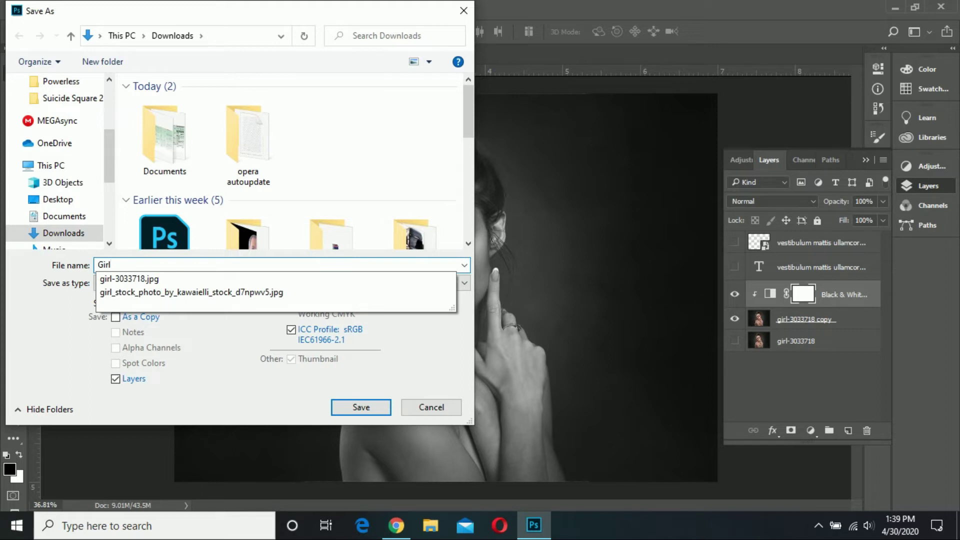
{"action": "type", "text": "BW"}
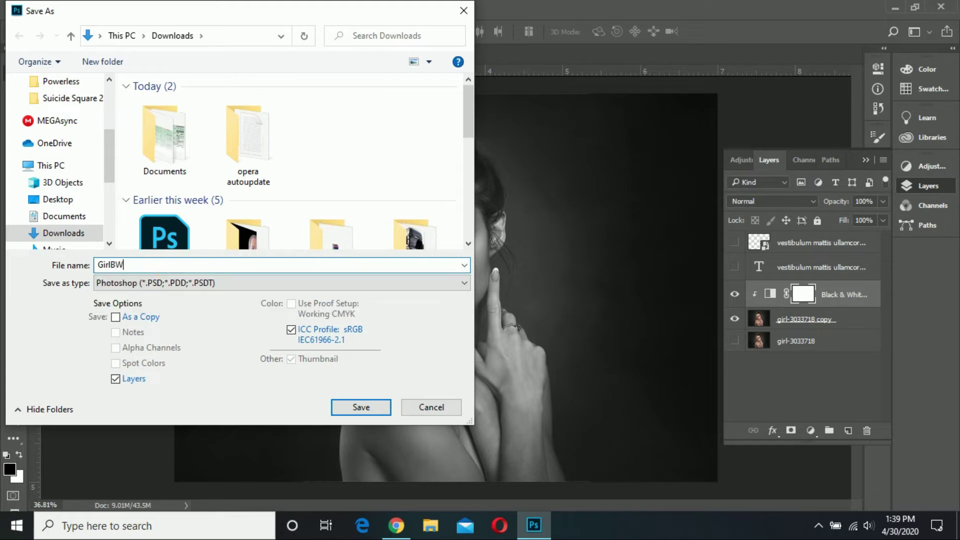
{"action": "left_click", "coordinate": [352, 410]}
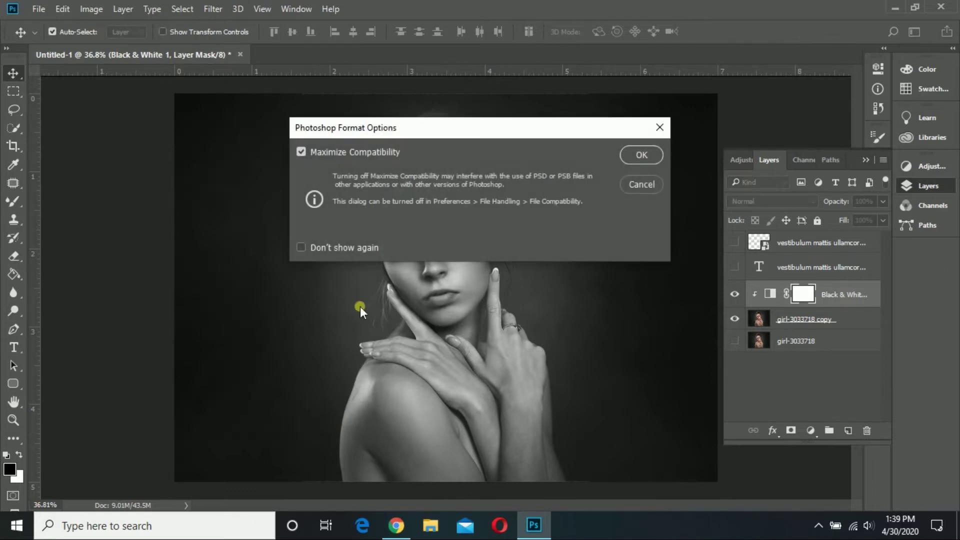
{"action": "left_click", "coordinate": [641, 155]}
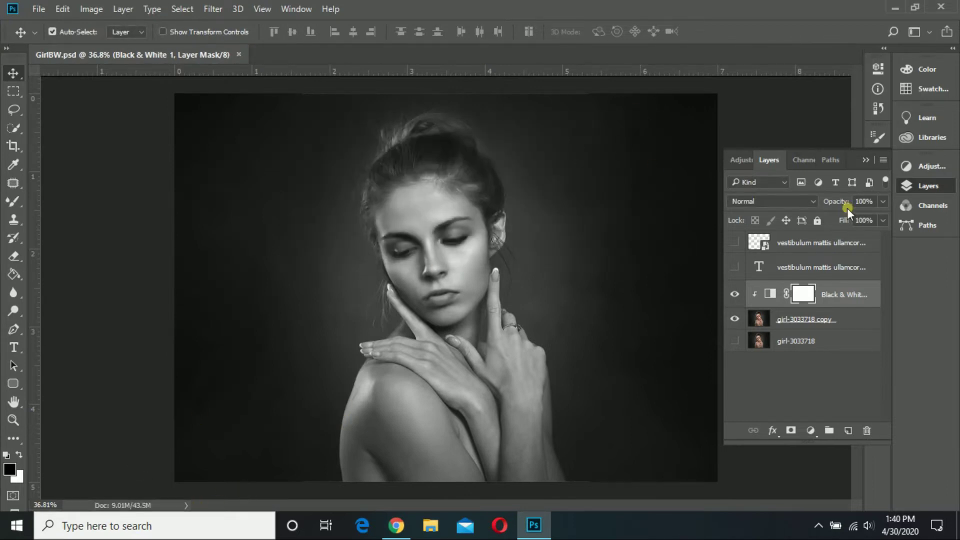
{"action": "left_click", "coordinate": [738, 243]}
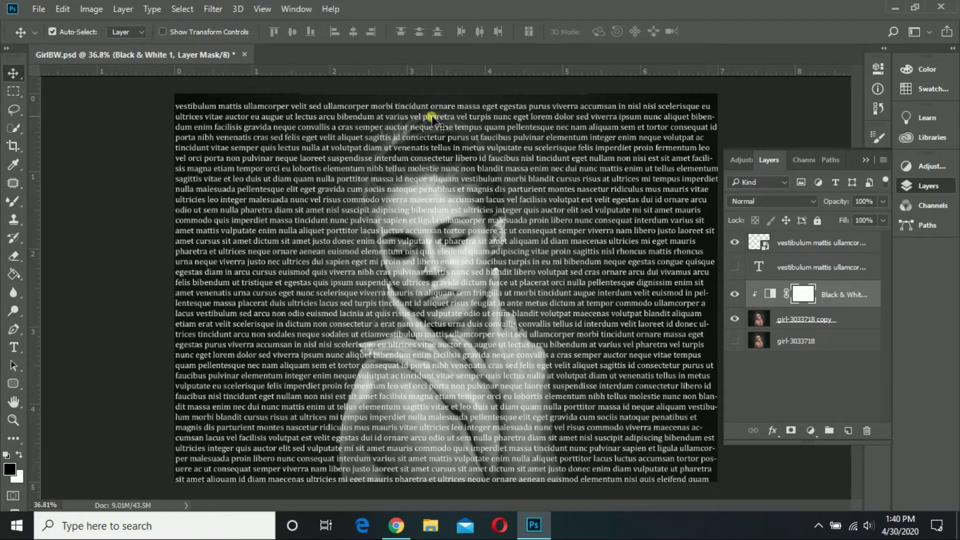
- Select the top lorem ipsum text layer and give it a Violet colour label
{"action": "left_click", "coordinate": [188, 10]}
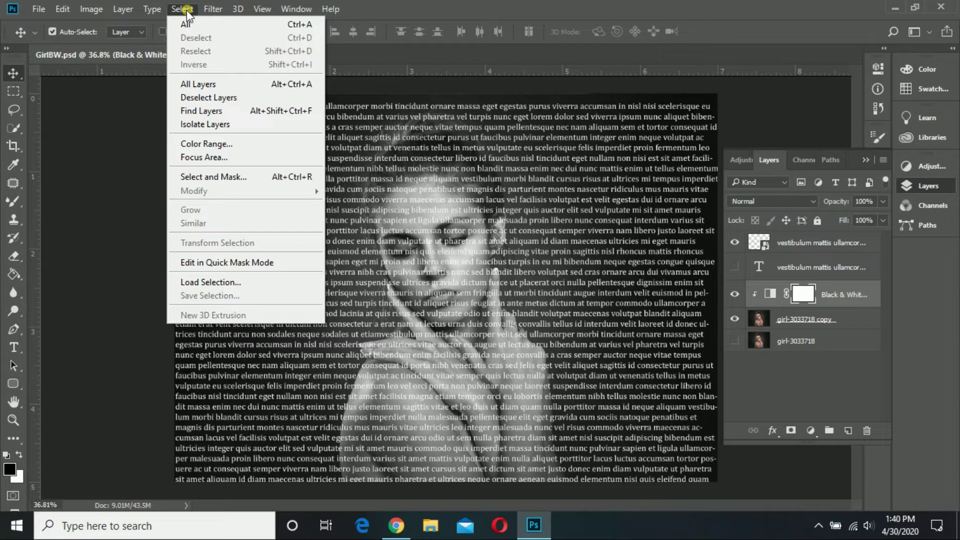
{"action": "left_click", "coordinate": [574, 352]}
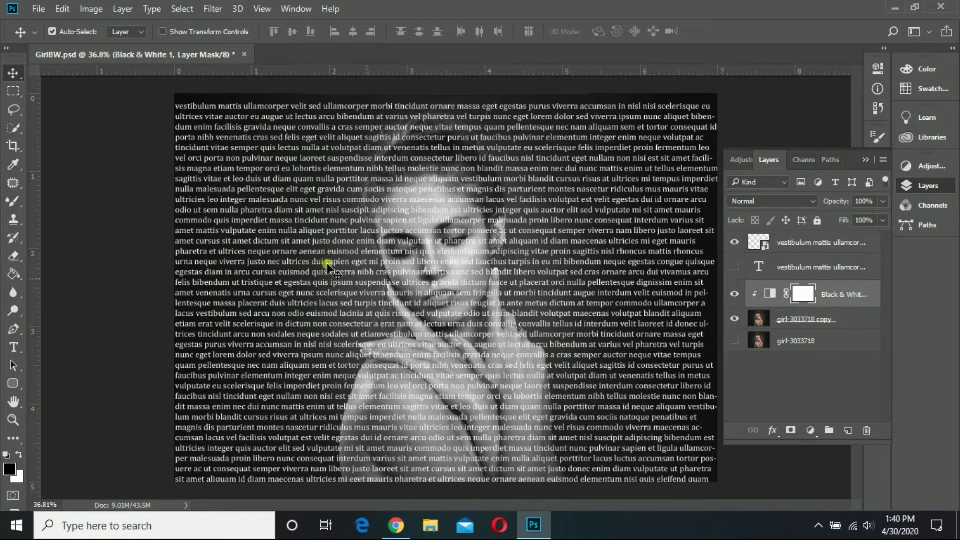
{"action": "left_click", "coordinate": [815, 252]}
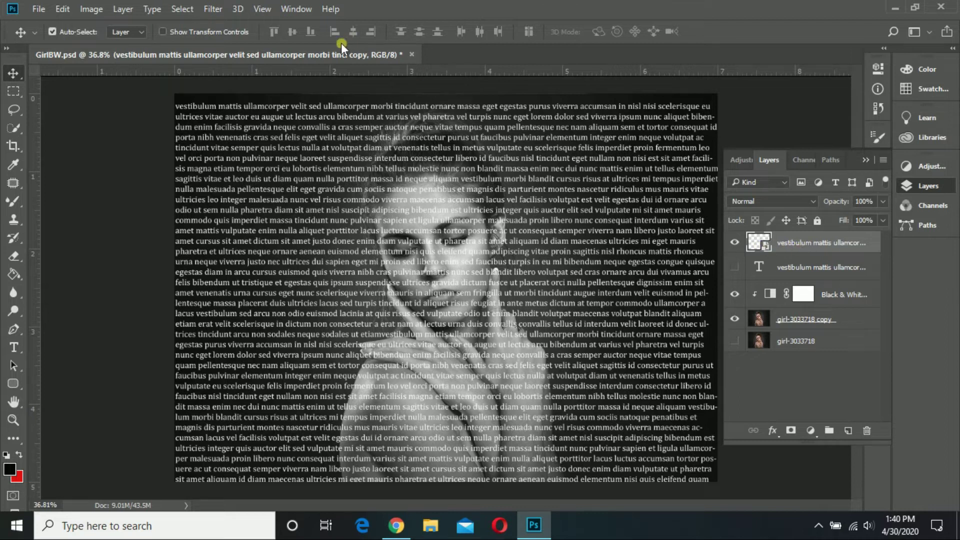
{"action": "right_click", "coordinate": [782, 243]}
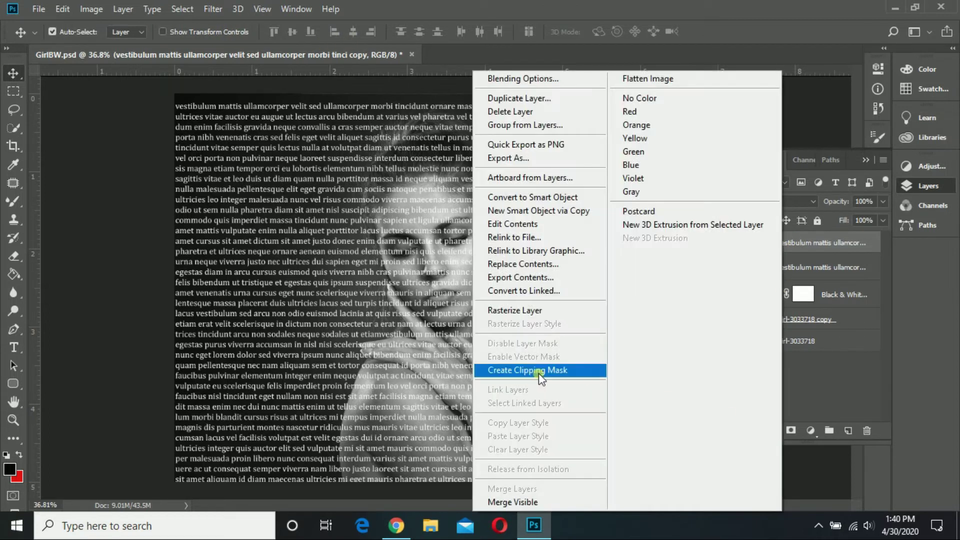
{"action": "left_click", "coordinate": [729, 178]}
{"action": "left_click", "coordinate": [182, 9]}
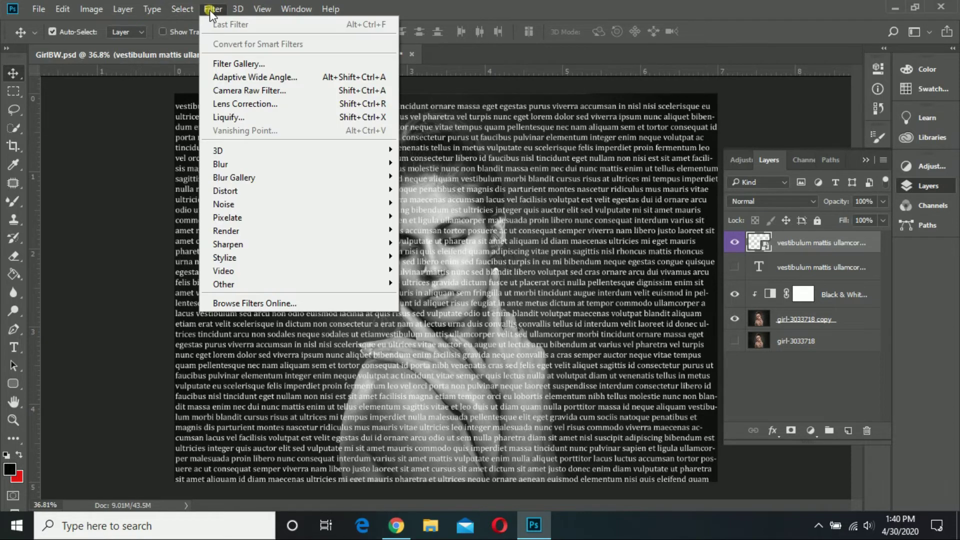
- Apply Distort > Displace with horizontal and vertical scale 20, using GirlBW.psd as the map
{"action": "left_click", "coordinate": [220, 8]}
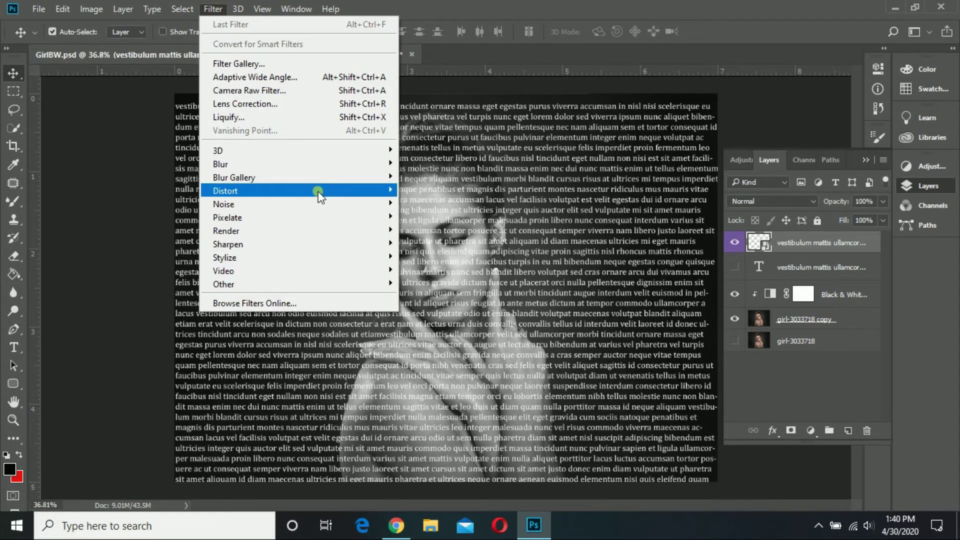
{"action": "mouse_move", "coordinate": [225, 191]}
{"action": "left_click", "coordinate": [434, 189]}
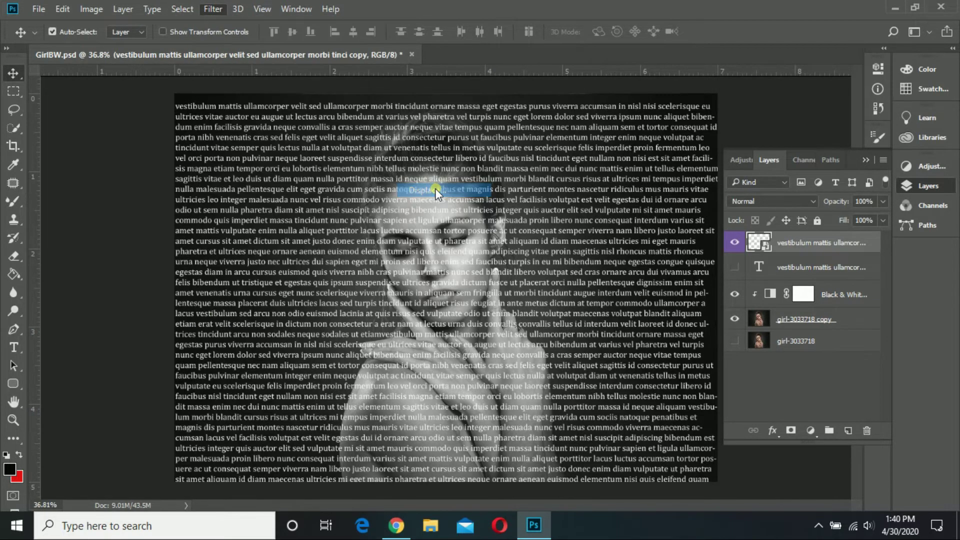
{"action": "left_click", "coordinate": [513, 156]}
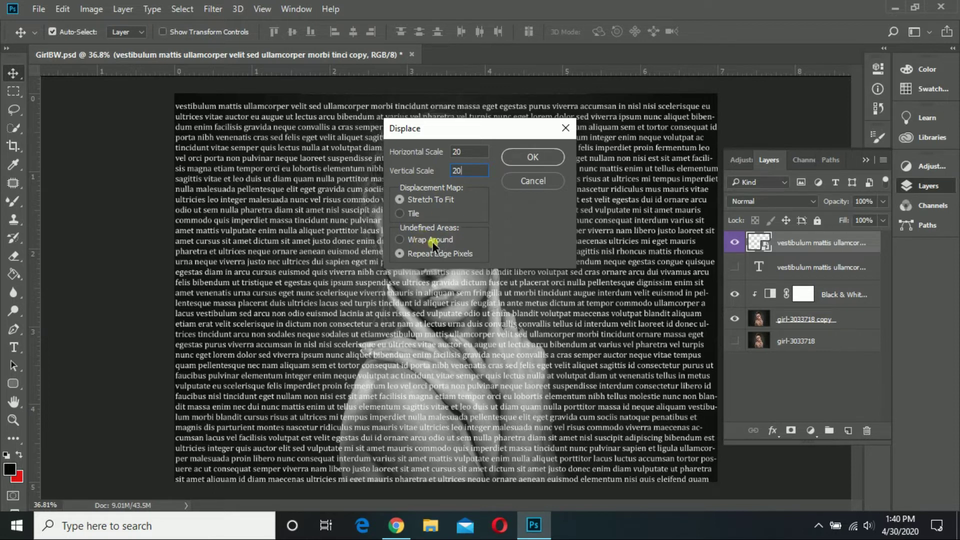
{"action": "left_click", "coordinate": [531, 159]}
{"action": "left_click", "coordinate": [160, 147]}
{"action": "left_click", "coordinate": [368, 315]}
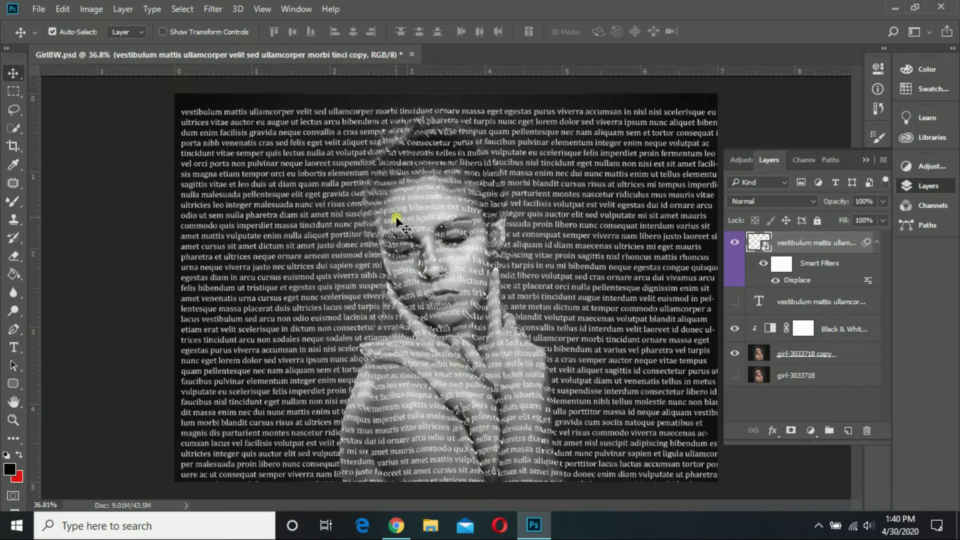
- Zoom in on the face and reapply the Displace filter with GirlBW.psd as the map
{"action": "key", "text": "z"}
{"action": "mouse_move", "coordinate": [443, 235]}
{"action": "left_mouse_down"}
{"action": "mouse_move", "coordinate": [542, 253]}
{"action": "mouse_move", "coordinate": [497, 266]}
{"action": "left_mouse_up"}
{"action": "mouse_move", "coordinate": [461, 360]}
{"action": "left_mouse_down"}
{"action": "mouse_move", "coordinate": [523, 392]}
{"action": "mouse_move", "coordinate": [489, 400]}
{"action": "mouse_move", "coordinate": [422, 390]}
{"action": "mouse_move", "coordinate": [439, 387]}
{"action": "left_mouse_up"}
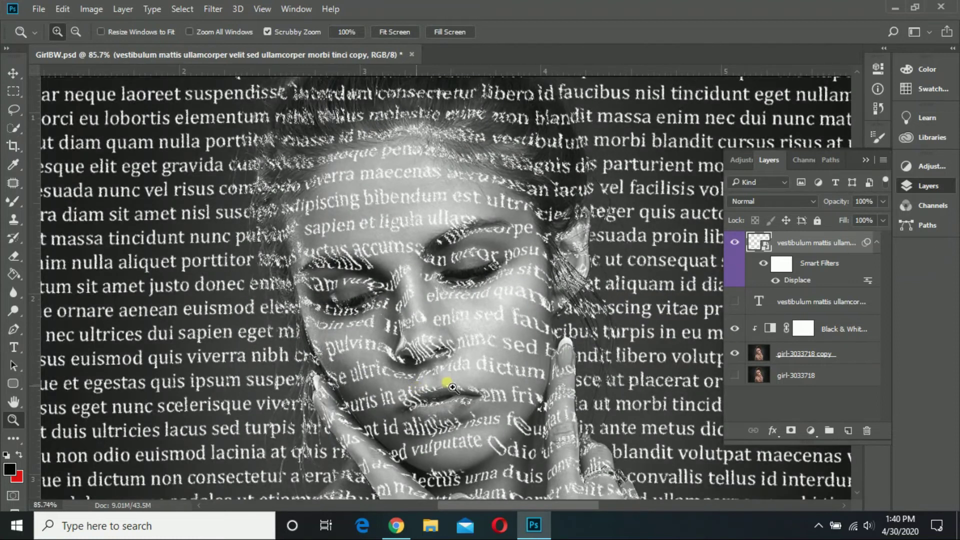
{"action": "double_click", "coordinate": [802, 280]}
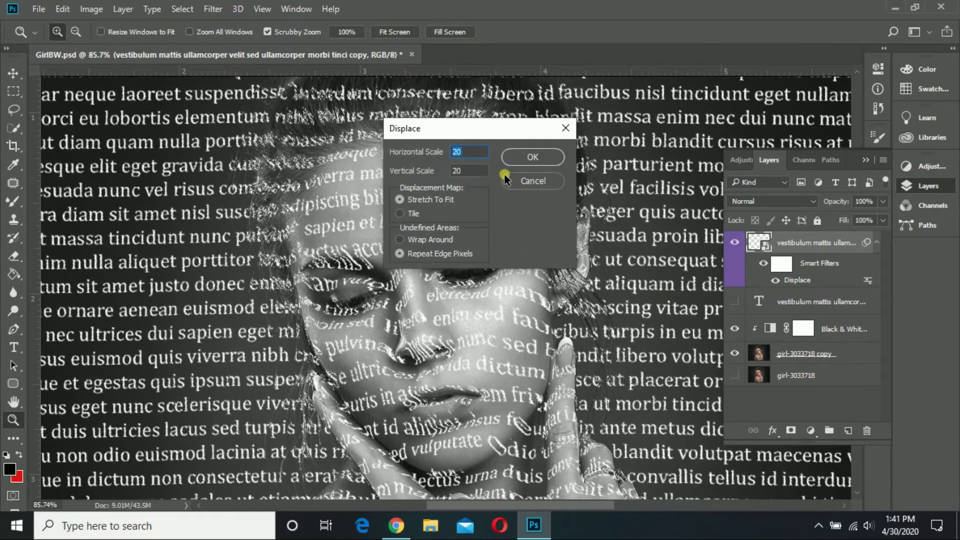
{"action": "type", "text": "0"}
{"action": "left_click", "coordinate": [533, 156]}
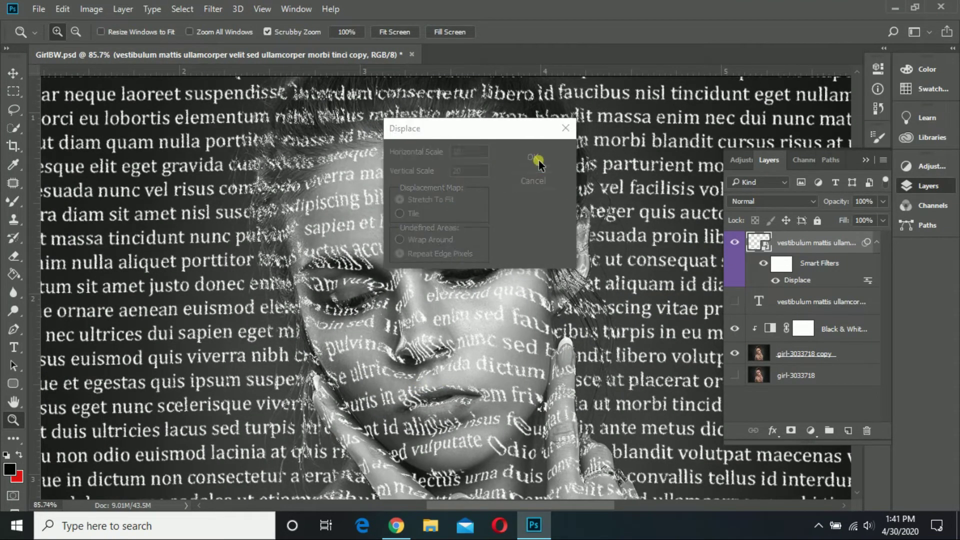
{"action": "left_click", "coordinate": [173, 143]}
{"action": "left_click", "coordinate": [384, 320]}
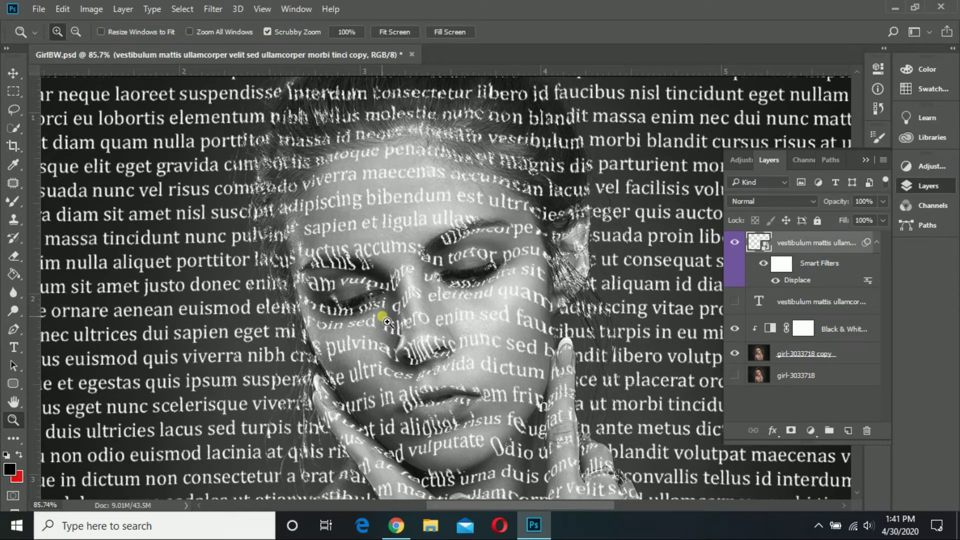
- Raise the Displace horizontal and vertical scale to 30, again mapped from GirlBW.psd
{"action": "left_click", "coordinate": [807, 281]}
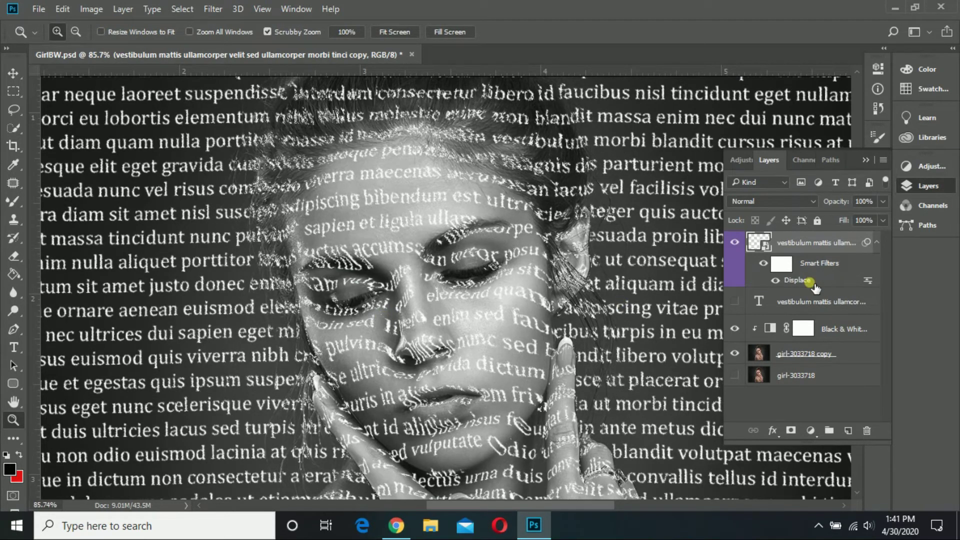
{"action": "double_click", "coordinate": [807, 281]}
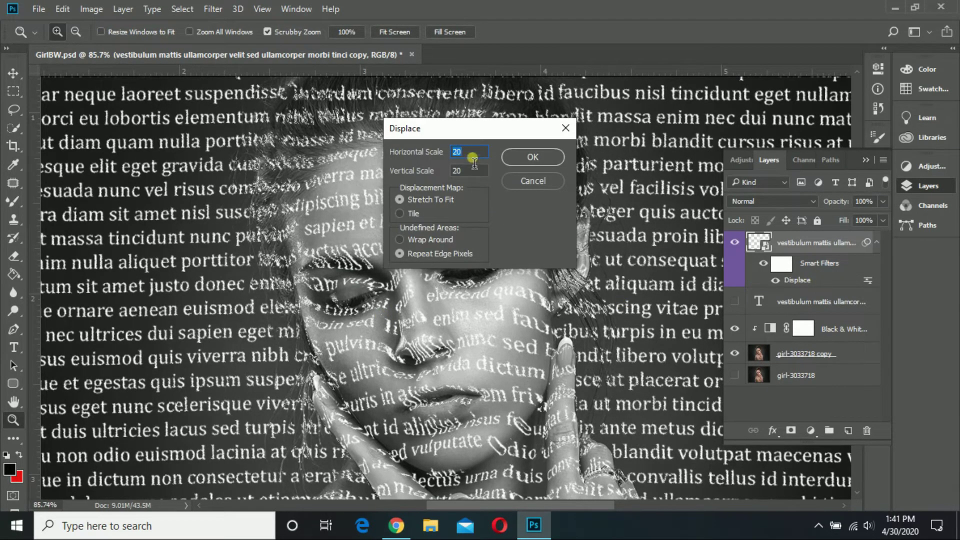
{"action": "type", "text": "0"}
{"action": "key", "text": "Tab"}
{"action": "type", "text": "30"}
{"action": "left_click", "coordinate": [532, 157]}
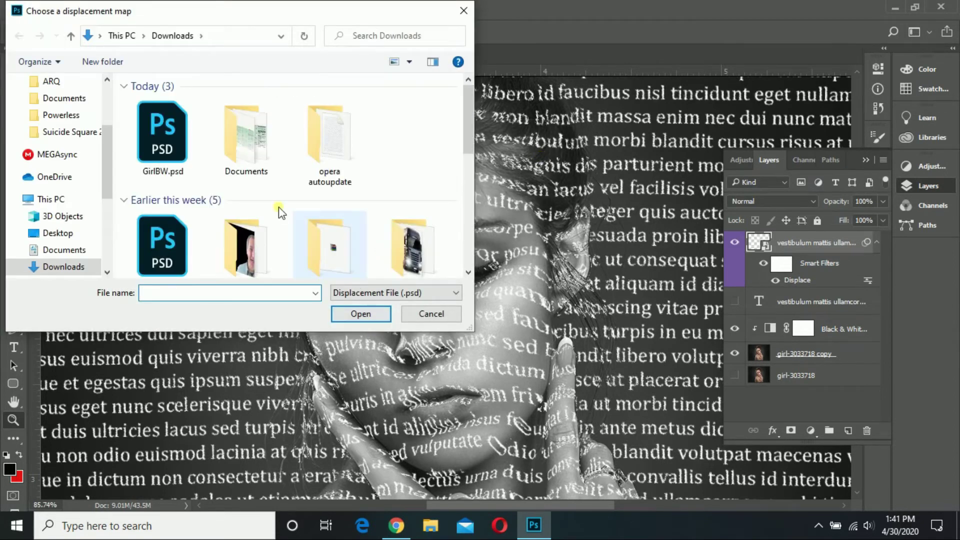
{"action": "left_click", "coordinate": [368, 312]}
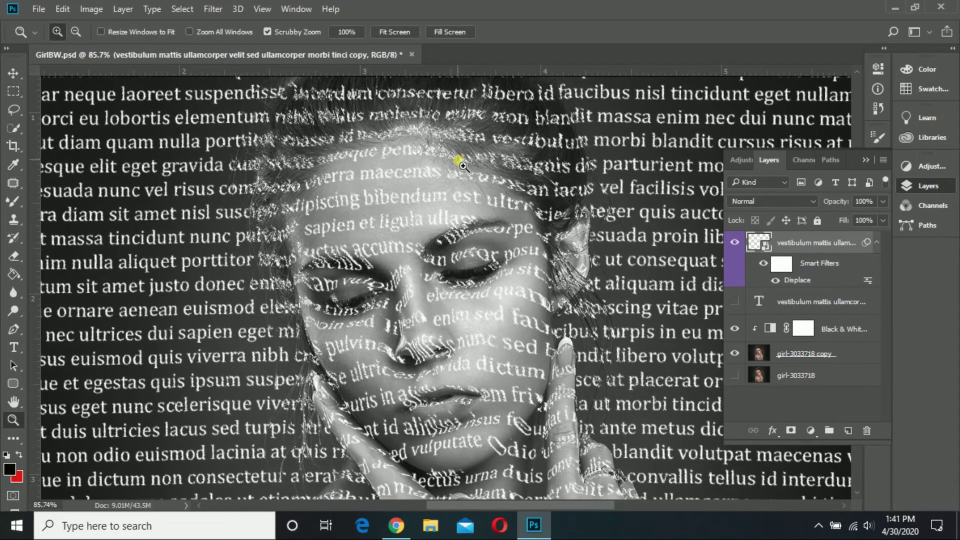
- Nudge the displaced text into place and zoom out to view the whole composition
{"action": "left_click_drag", "start_coordinate": [459, 168], "coordinate": [372, 170]}
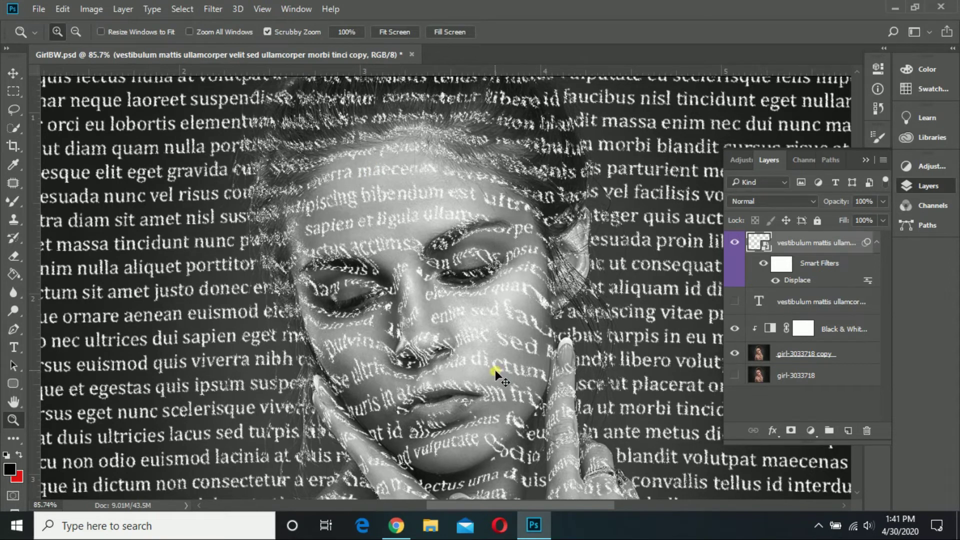
{"action": "left_click", "coordinate": [426, 316], "text": "alt"}
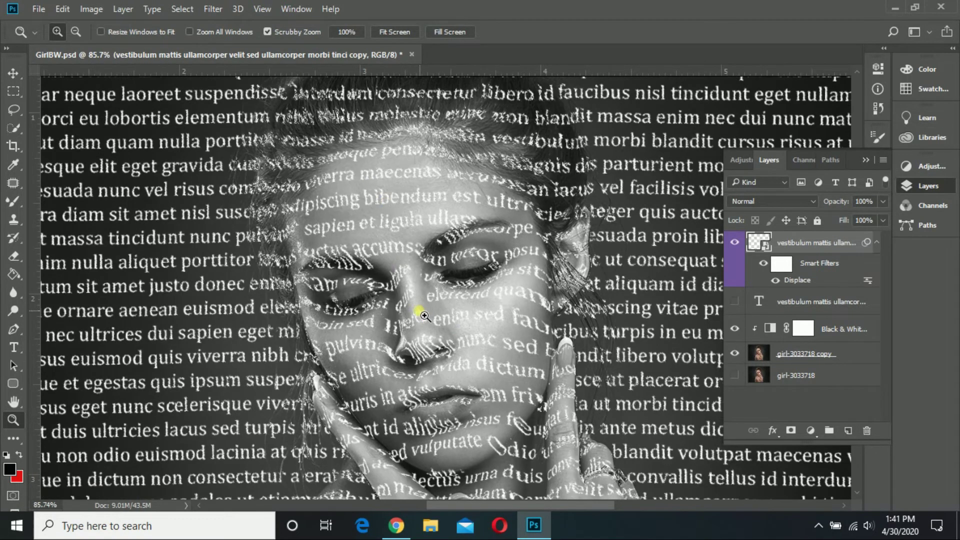
{"action": "left_click", "coordinate": [422, 296], "text": "alt"}
{"action": "left_click", "coordinate": [423, 299], "text": "alt"}
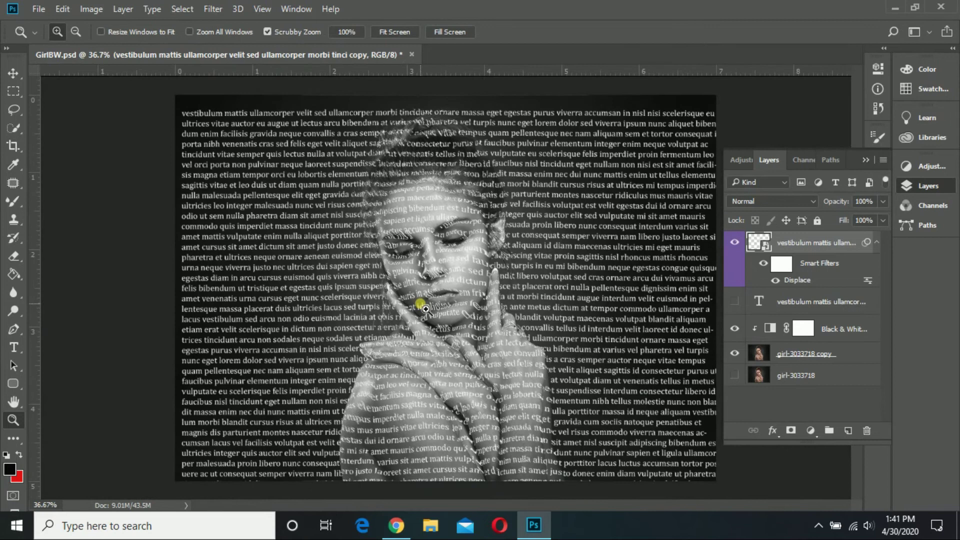
{"action": "left_click", "coordinate": [15, 75]}
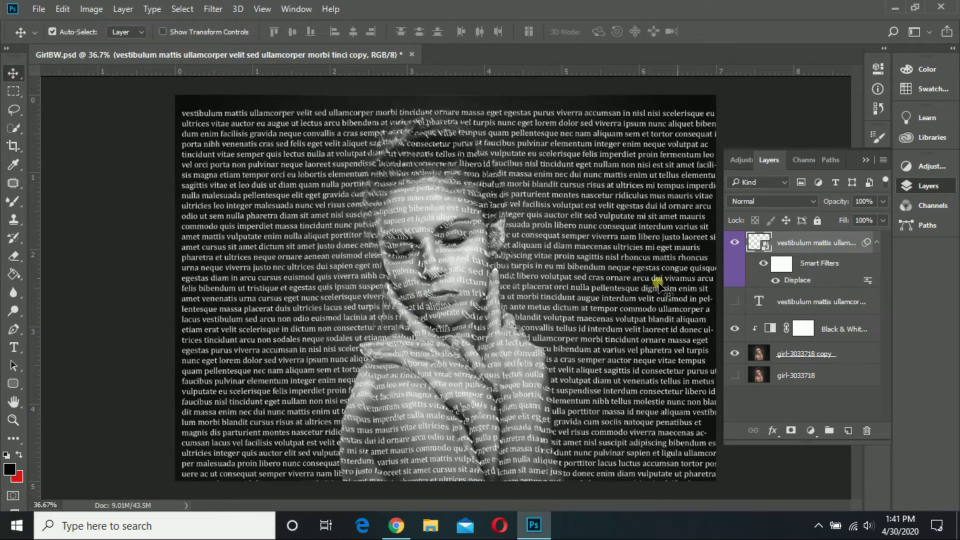
- Group the Black & White and girl-3033718 copy layers into a group named GirlBW
{"action": "left_click", "coordinate": [848, 329]}
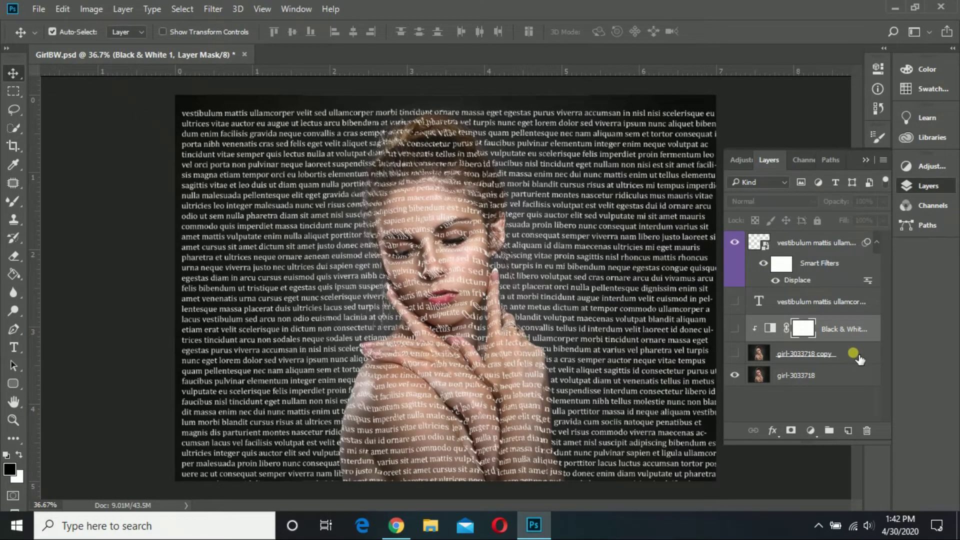
{"action": "left_click", "coordinate": [859, 358], "text": "shift"}
{"action": "left_click_drag", "start_coordinate": [855, 356], "coordinate": [828, 430]}
{"action": "double_click", "coordinate": [785, 324]}
{"action": "type", "text": "GirlBW"}
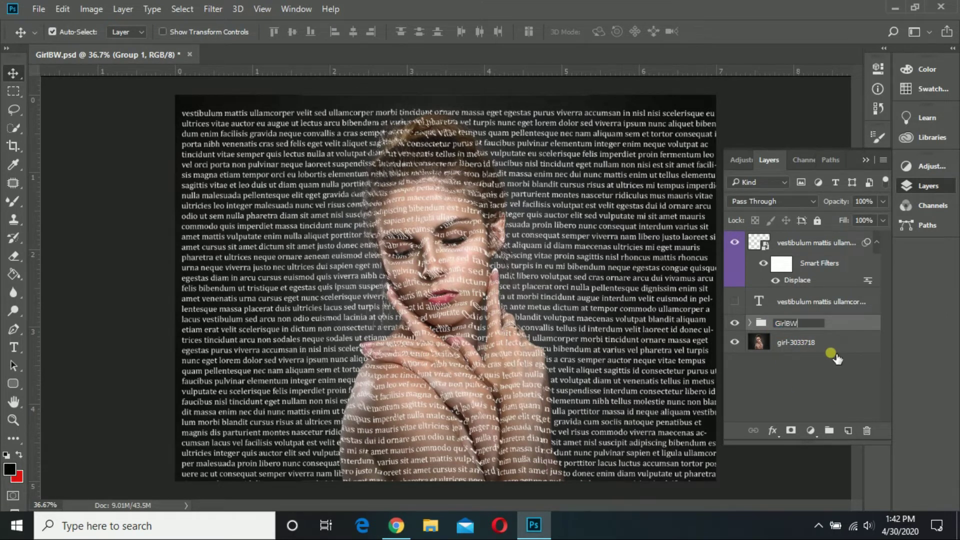
{"action": "key", "text": "Return"}
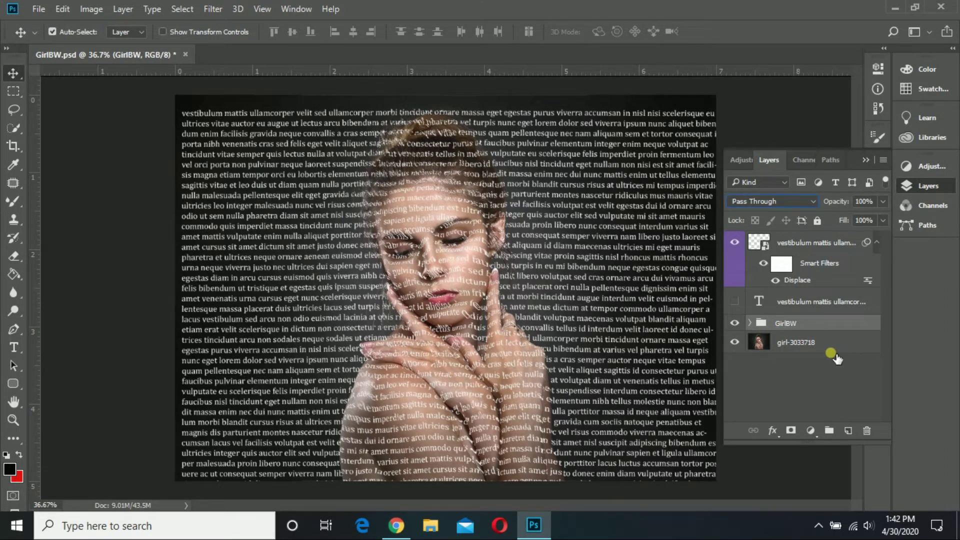
- Expand GirlBW, turn its layers back on, and toggle the group's visibility
{"action": "left_click", "coordinate": [749, 323]}
{"action": "left_click", "coordinate": [734, 345]}
{"action": "left_click", "coordinate": [734, 370]}
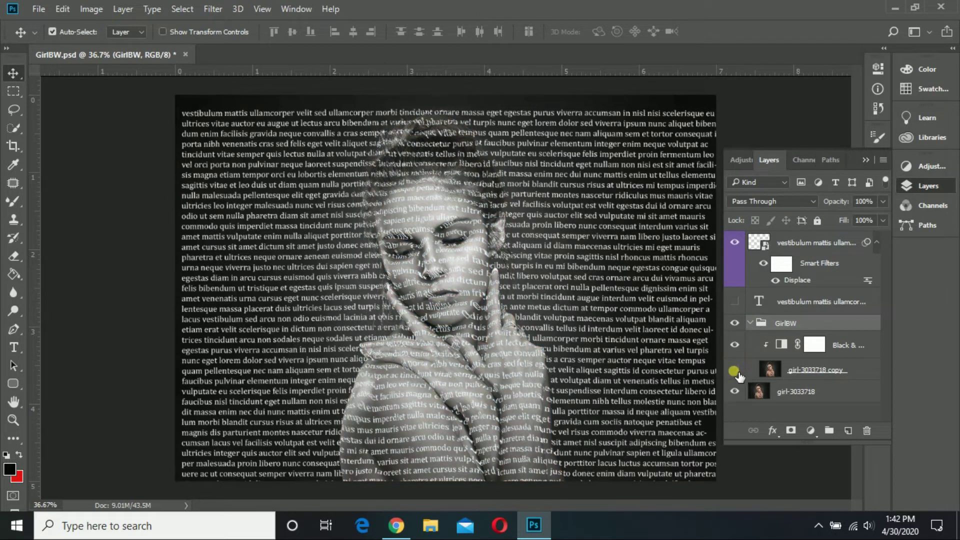
{"action": "left_click", "coordinate": [734, 323]}
{"action": "left_click", "coordinate": [749, 323]}
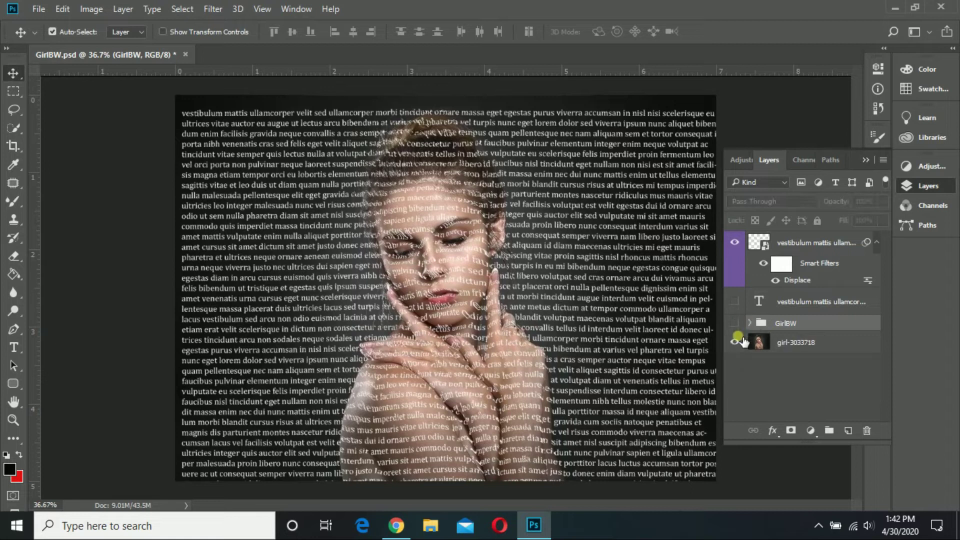
{"action": "left_click", "coordinate": [734, 323]}
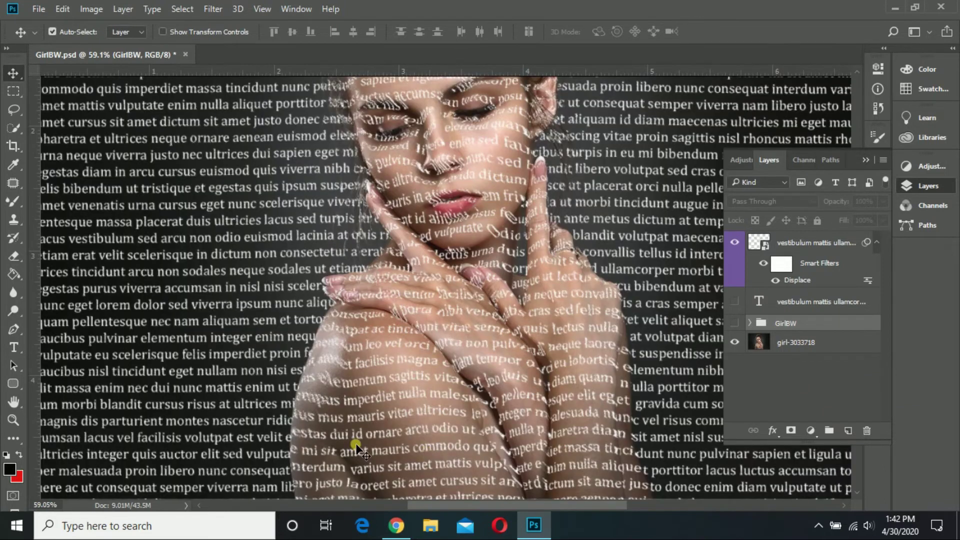
- Zoom out and preview the girl-3033718 photo layer at a lower opacity
{"action": "key", "text": "ctrl+minus"}
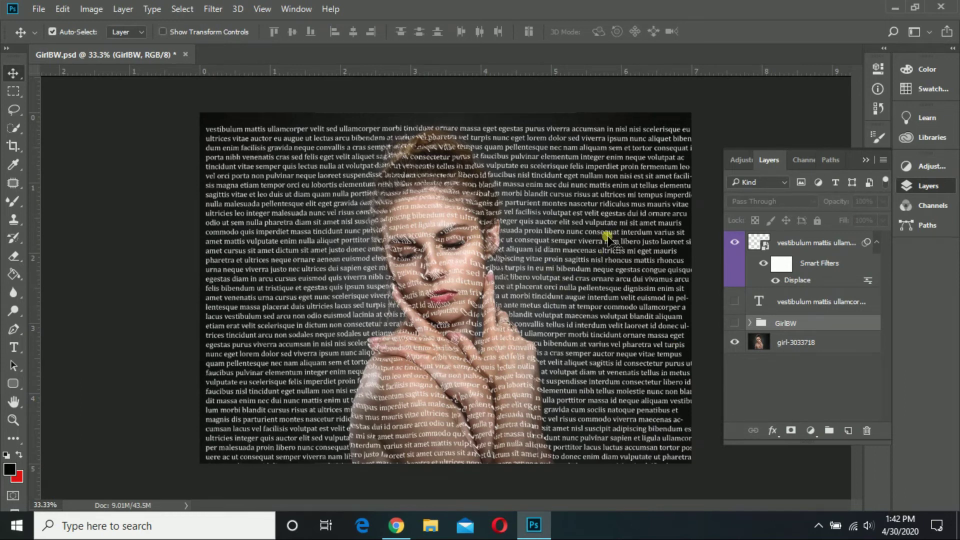
{"action": "mouse_move", "coordinate": [395, 525]}
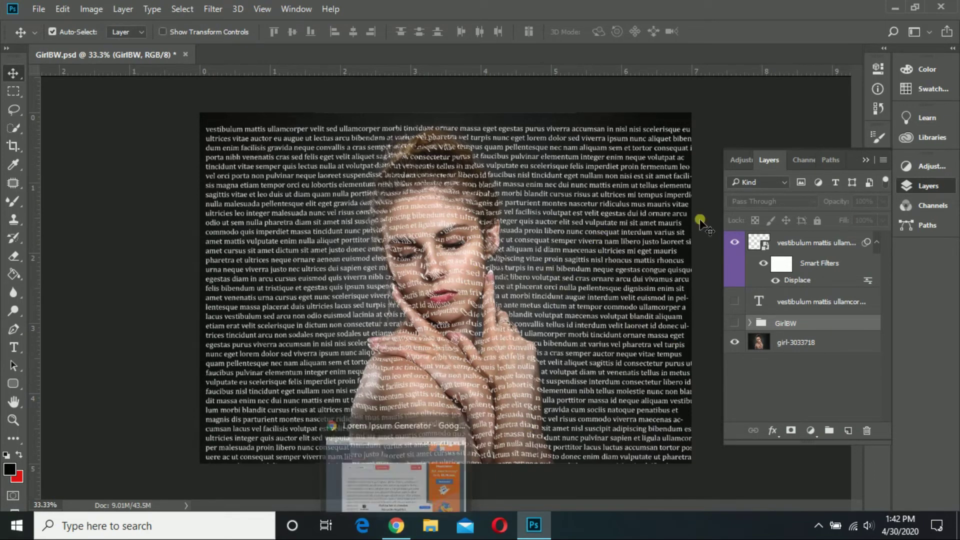
{"action": "left_click", "coordinate": [745, 342]}
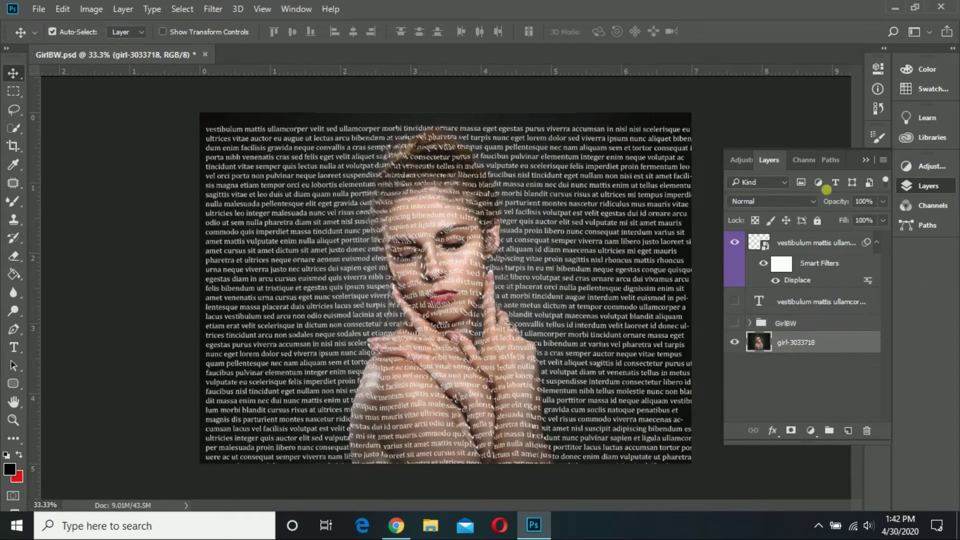
{"action": "left_click", "coordinate": [881, 205]}
{"action": "mouse_move", "coordinate": [880, 218]}
{"action": "left_mouse_down"}
{"action": "mouse_move", "coordinate": [834, 217]}
{"action": "mouse_move", "coordinate": [893, 217]}
{"action": "left_mouse_up"}
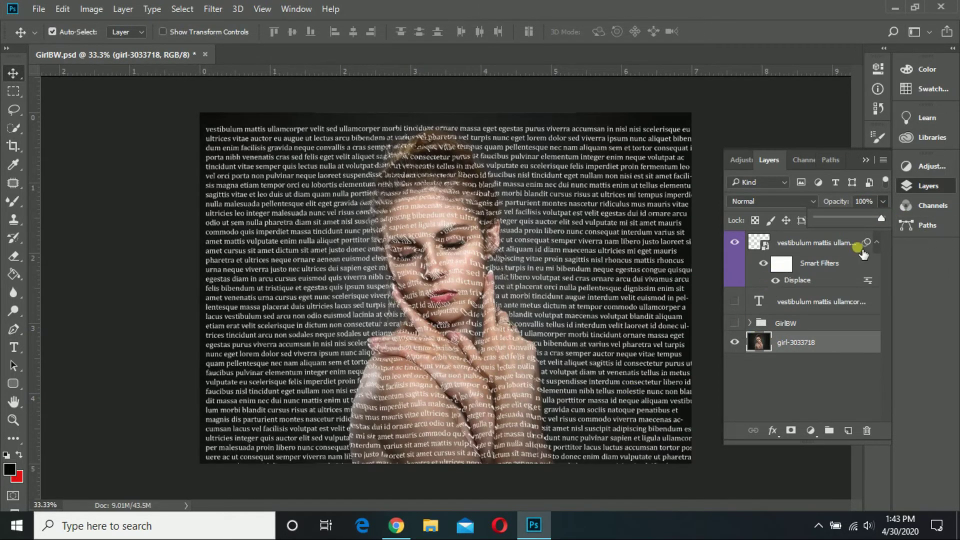
- Dim the displaced text layer to about 65% opacity, then restore it to 100%
{"action": "left_click", "coordinate": [861, 243]}
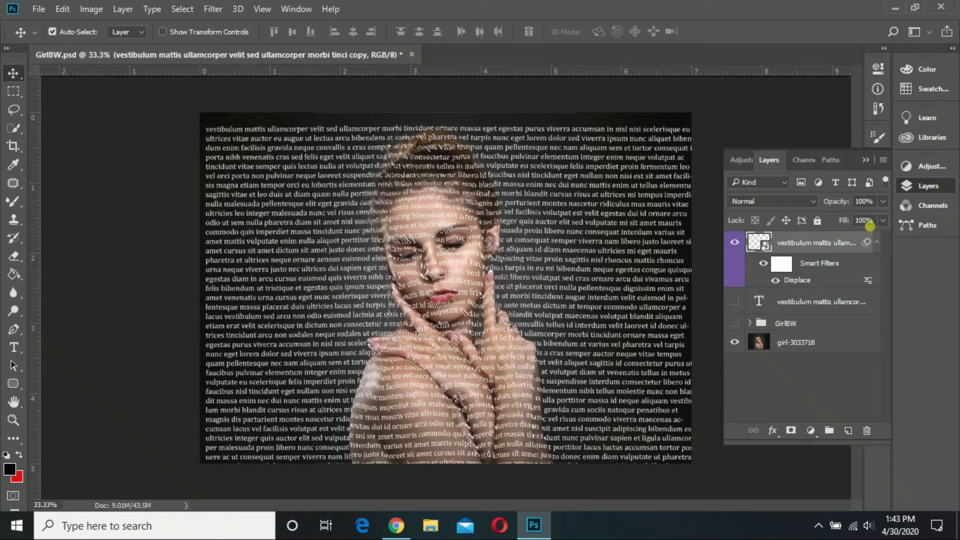
{"action": "left_click", "coordinate": [880, 201]}
{"action": "left_click_drag", "start_coordinate": [883, 218], "coordinate": [859, 220]}
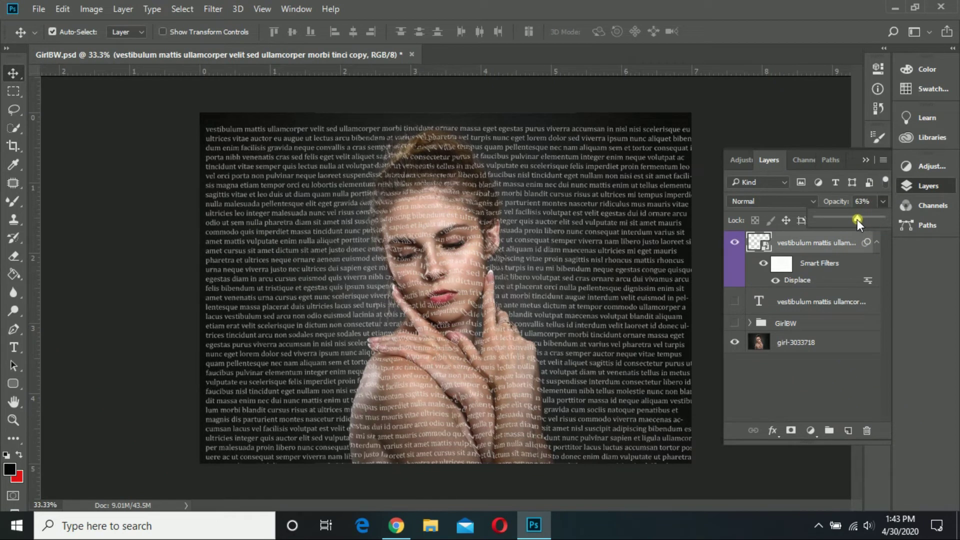
{"action": "left_click_drag", "start_coordinate": [863, 216], "coordinate": [927, 219]}
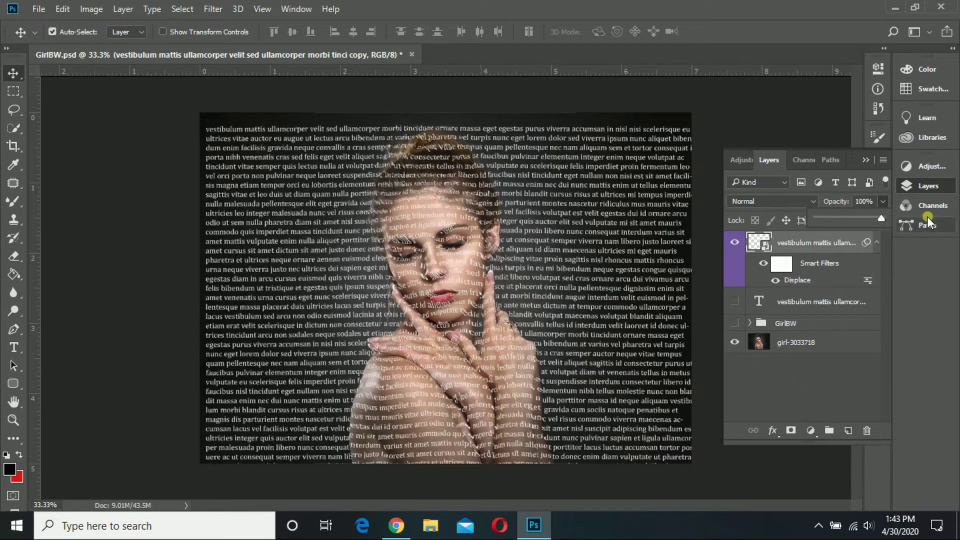
{"action": "left_click", "coordinate": [877, 242]}
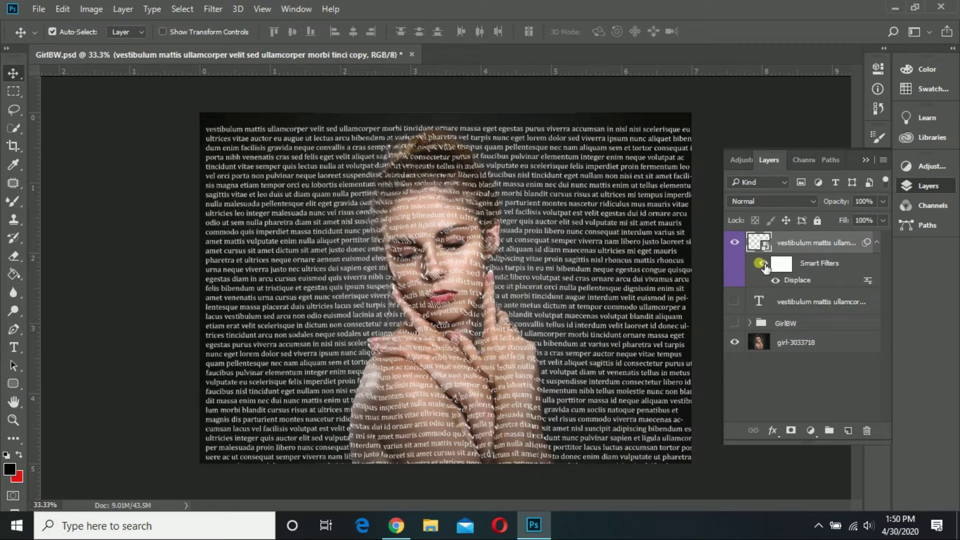
- Set the displaced text layer's blend mode to Subtract, comparing with undo and redo
{"action": "left_click", "coordinate": [805, 202]}
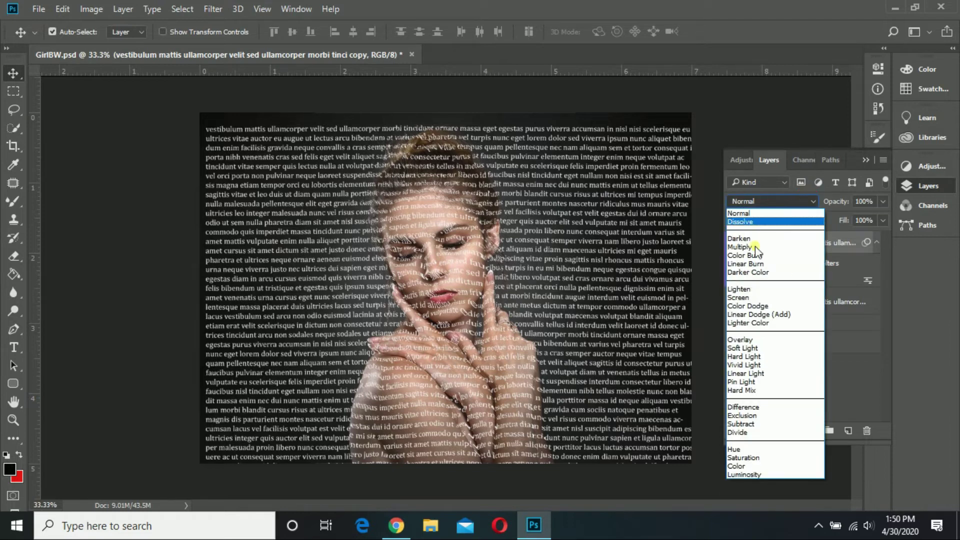
{"action": "left_click", "coordinate": [760, 423]}
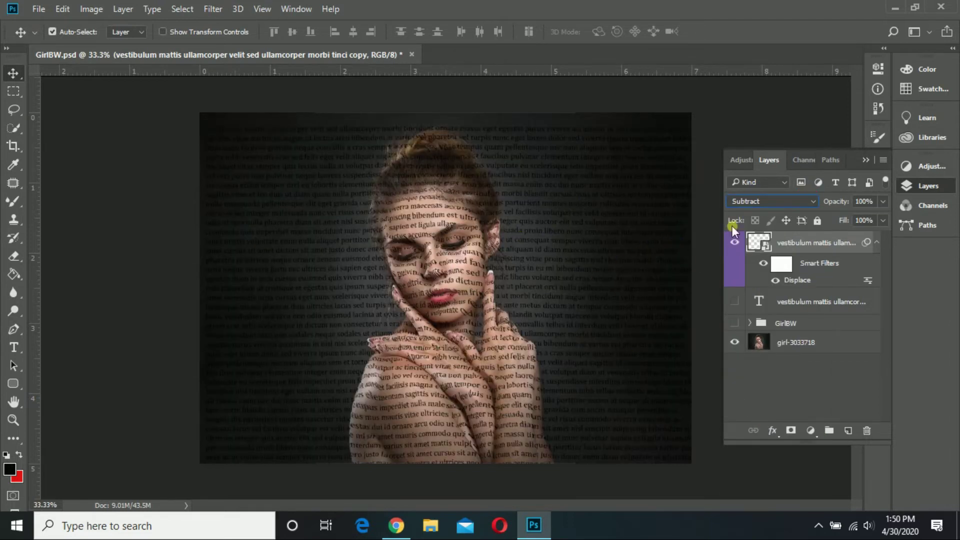
{"action": "key", "text": "ctrl+z"}
{"action": "key", "text": "ctrl+shift+z"}
- Toggle the GirlBW group, then move the original text layer to the bottom and delete it
{"action": "left_click", "coordinate": [734, 323]}
{"action": "left_click", "coordinate": [734, 323]}
{"action": "left_click_drag", "start_coordinate": [812, 301], "coordinate": [807, 353]}
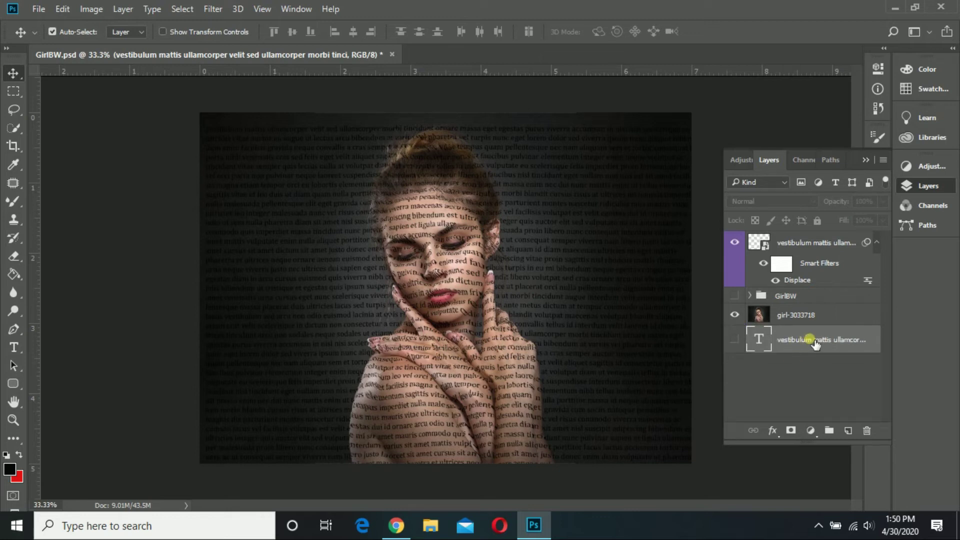
{"action": "key", "text": "Delete"}
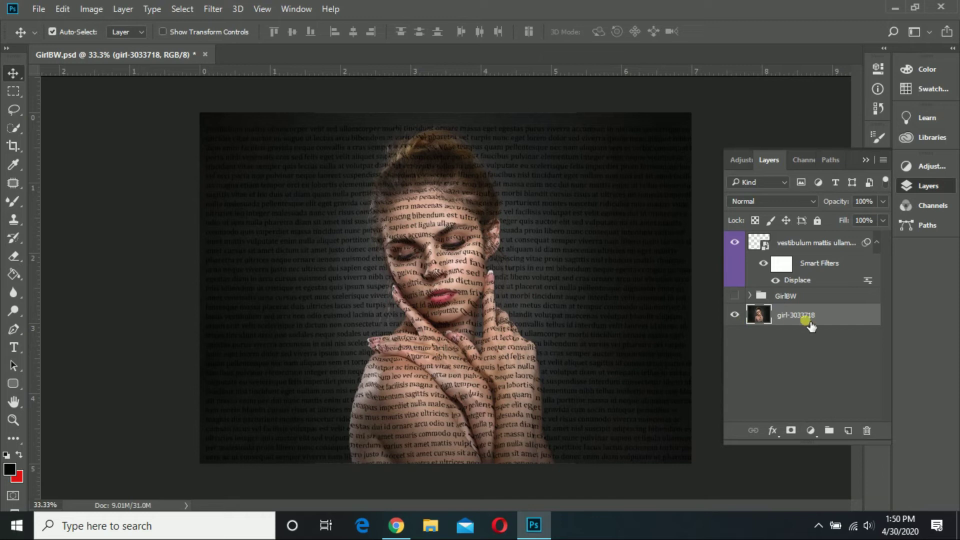
- Move the GirlBW group below girl-3033718 and the colour photo above the vestibulum text layer
{"action": "left_click", "coordinate": [783, 296]}
{"action": "left_click", "coordinate": [749, 295]}
{"action": "left_click", "coordinate": [750, 295]}
{"action": "left_click", "coordinate": [736, 297]}
{"action": "left_click", "coordinate": [738, 298]}
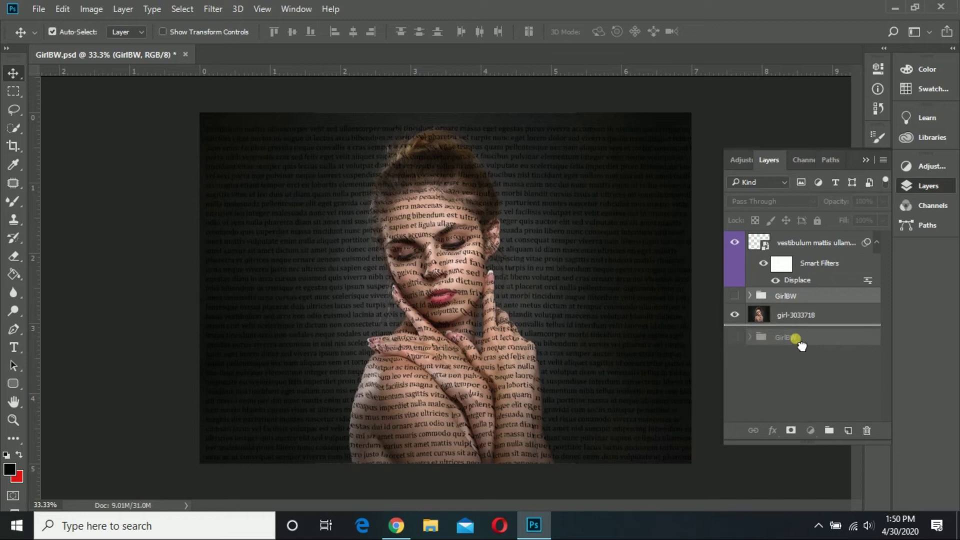
{"action": "left_click_drag", "start_coordinate": [794, 300], "coordinate": [797, 335]}
{"action": "left_click_drag", "start_coordinate": [797, 299], "coordinate": [819, 250]}
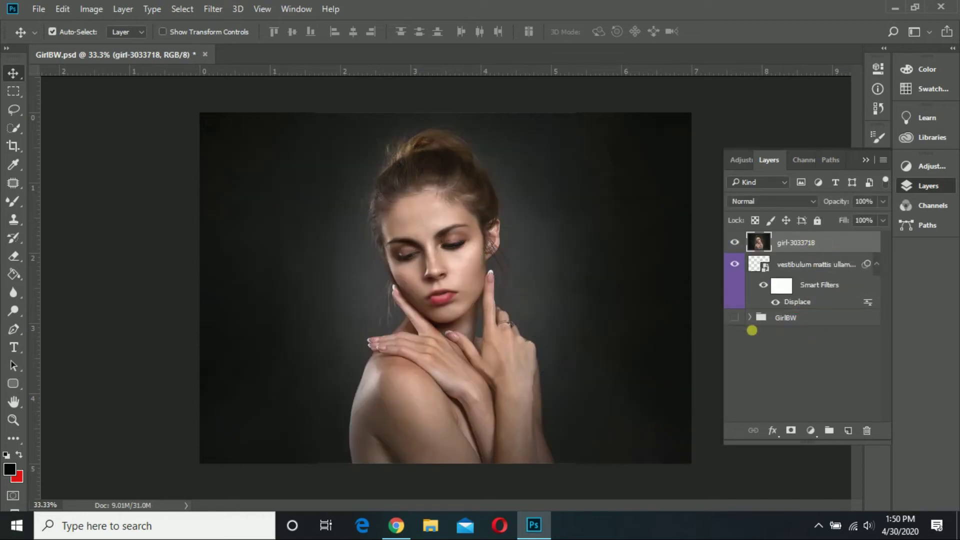
- Clip the colour photo to the text layer, trying Color Dodge on it before reverting to Normal
{"action": "left_click", "coordinate": [813, 257], "text": "alt"}
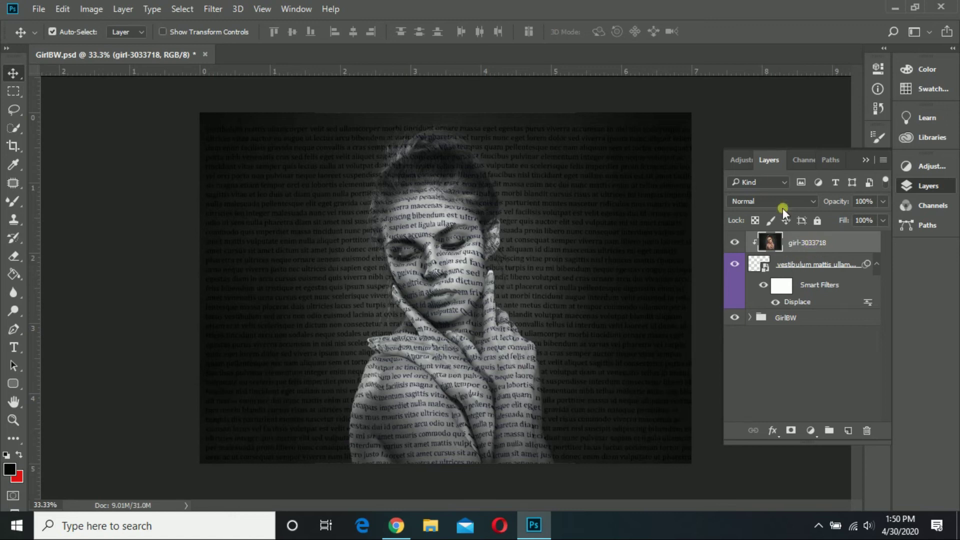
{"action": "left_click", "coordinate": [763, 199]}
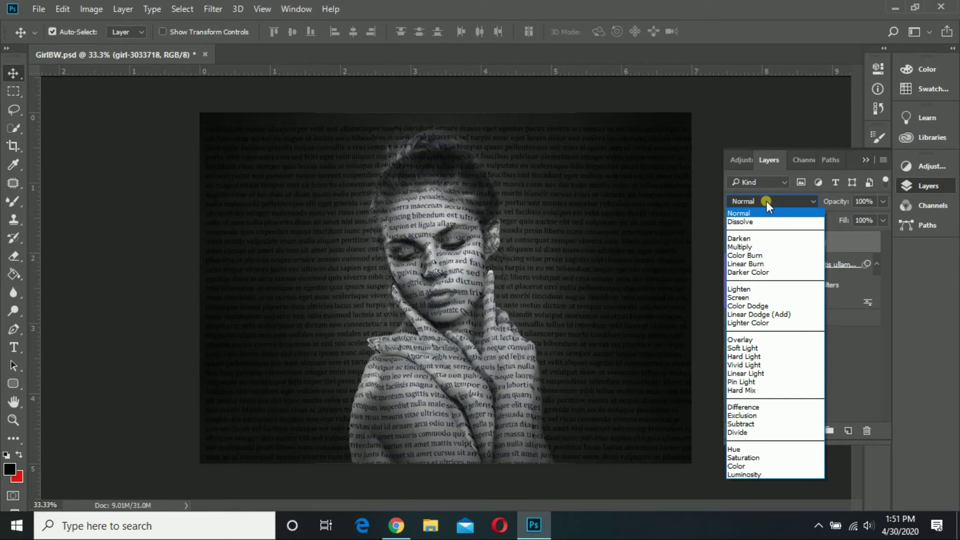
{"action": "left_click", "coordinate": [774, 306]}
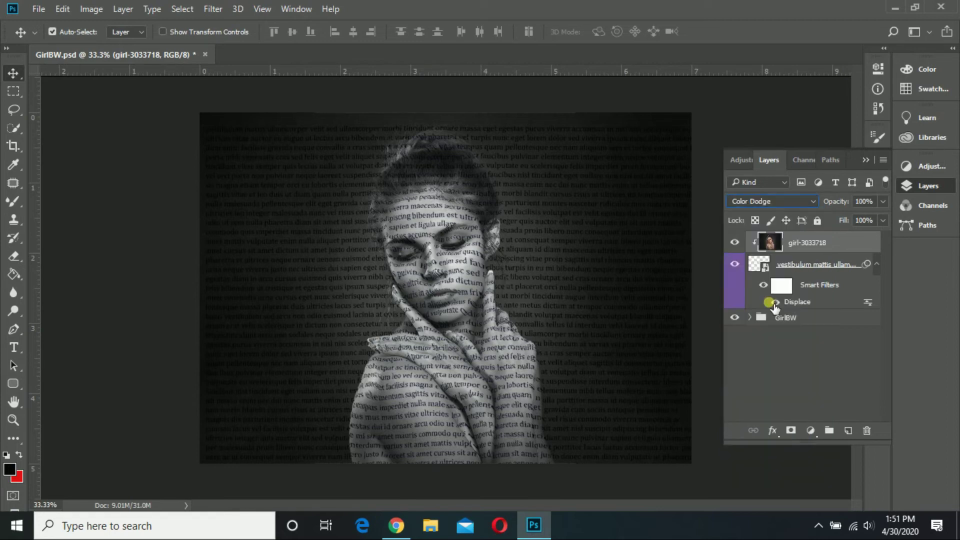
{"action": "left_click", "coordinate": [784, 201]}
{"action": "left_click", "coordinate": [770, 209]}
- Set the lorem ipsum text layer's blend mode to Color Dodge
{"action": "left_click", "coordinate": [816, 263]}
{"action": "left_click", "coordinate": [780, 201]}
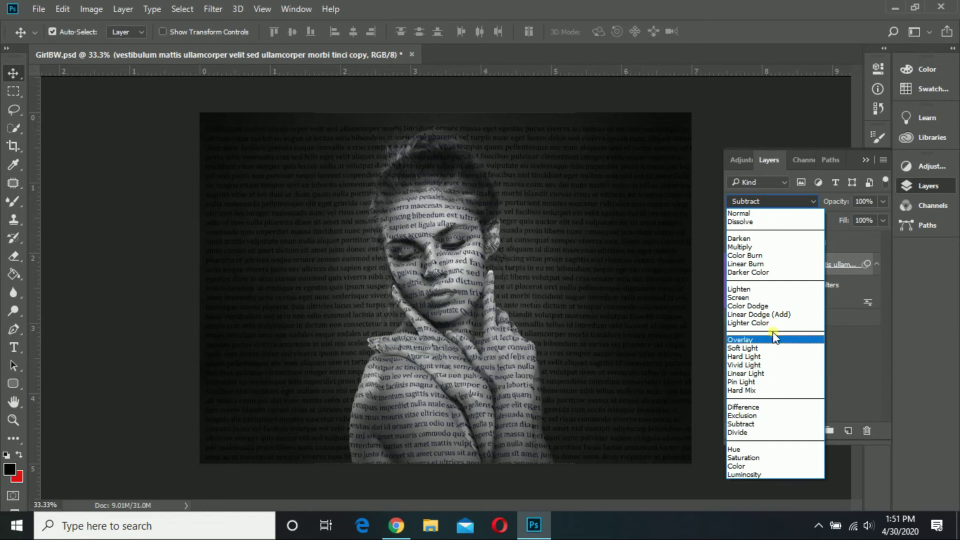
{"action": "left_click", "coordinate": [778, 306]}
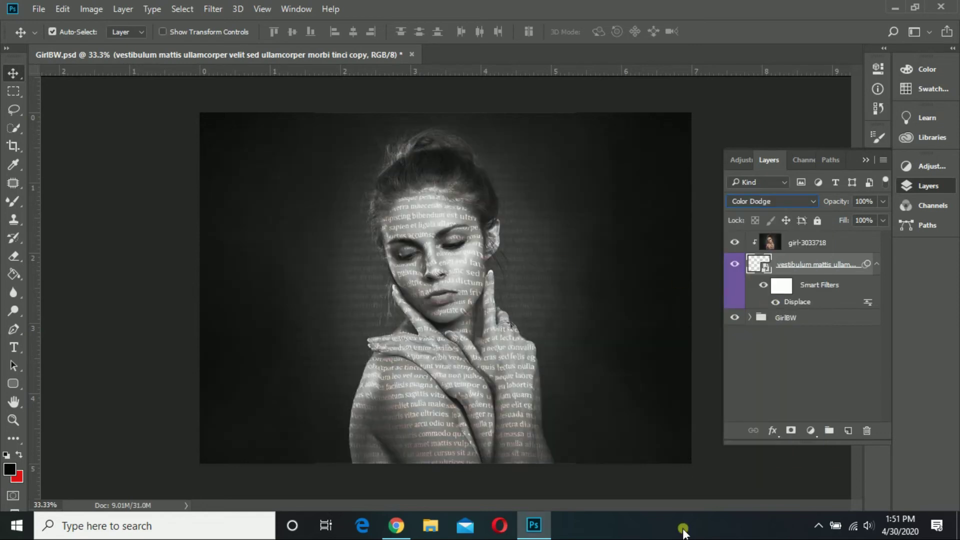
- Switch the view to Full Screen Mode, confirming the message dialog
{"action": "left_click", "coordinate": [437, 257]}
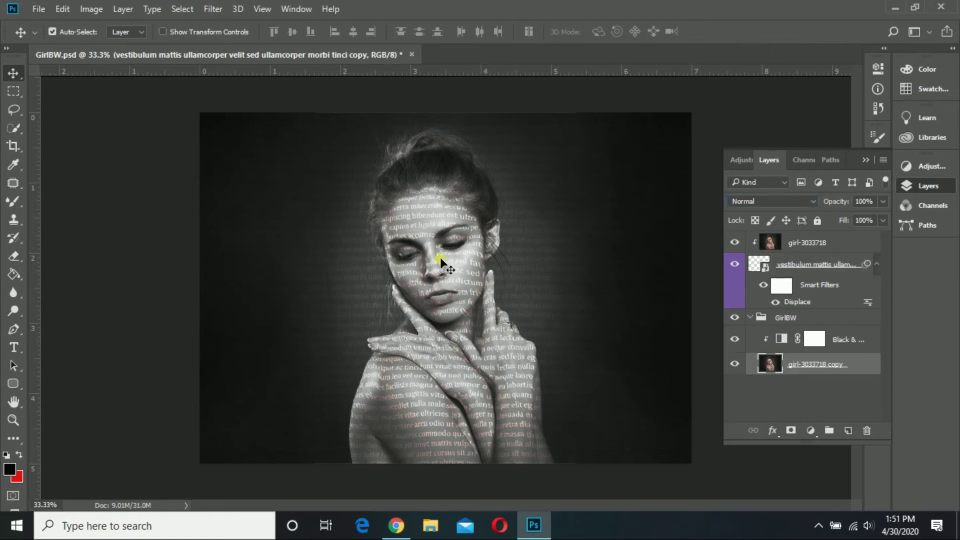
{"action": "left_click", "coordinate": [17, 507]}
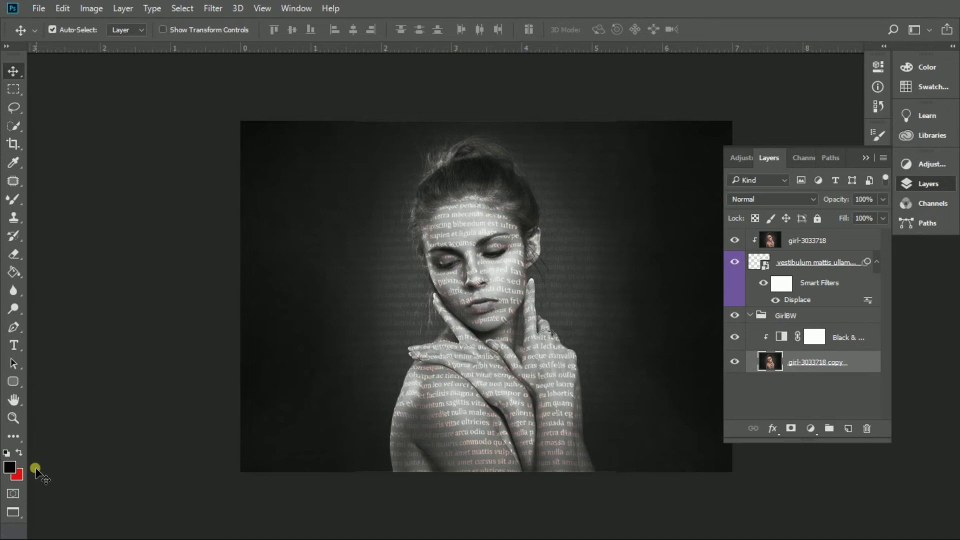
{"action": "left_click", "coordinate": [12, 513]}
{"action": "left_click", "coordinate": [491, 242]}
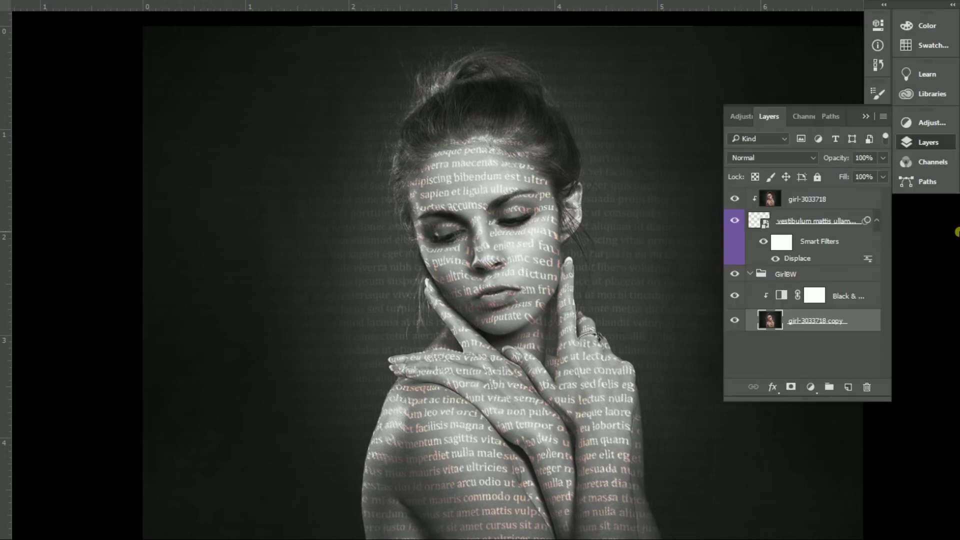
- Select the Black & White through girl-3033718 layers, toggle the photo's visibility, and hide the Black & White adjustment
{"action": "left_click", "coordinate": [739, 295]}
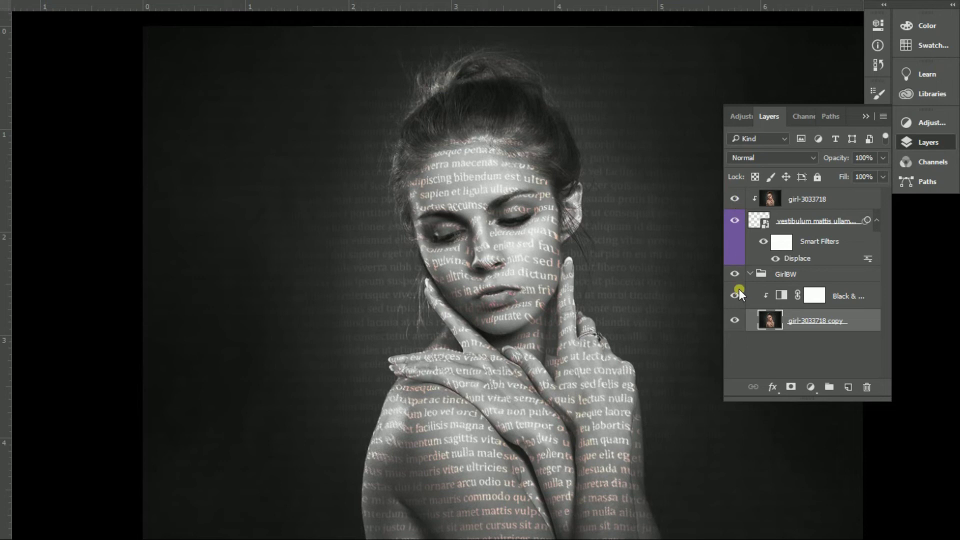
{"action": "left_click", "coordinate": [853, 299]}
{"action": "left_click", "coordinate": [824, 200], "text": "shift"}
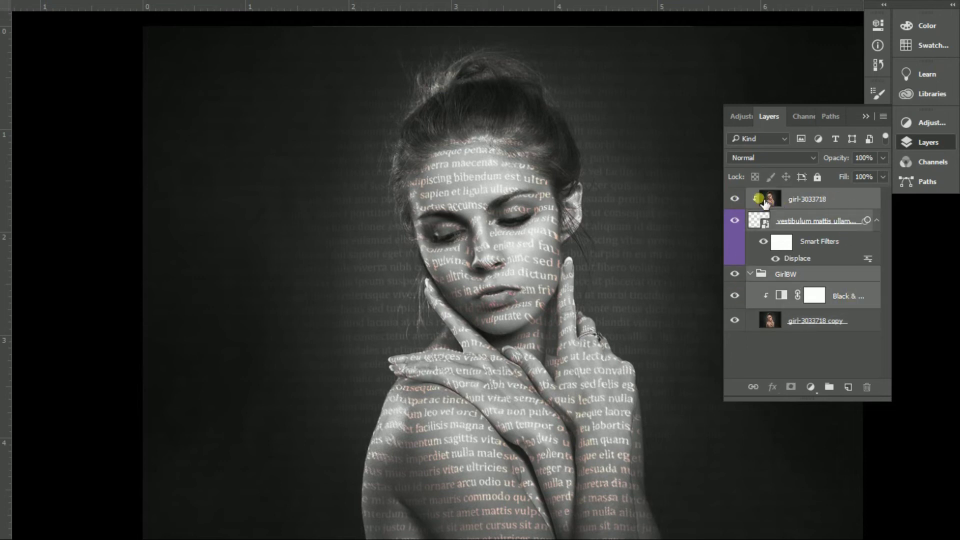
{"action": "left_click", "coordinate": [735, 199]}
{"action": "left_click", "coordinate": [737, 201]}
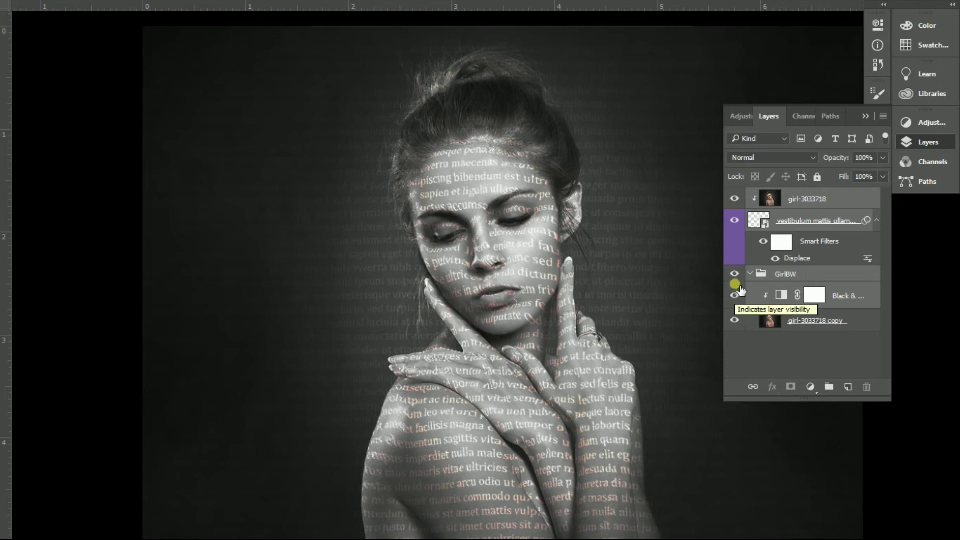
{"action": "left_click", "coordinate": [734, 295]}
- Toggle the GirlBW group's visibility, then select and collapse it
{"action": "left_click", "coordinate": [734, 274]}
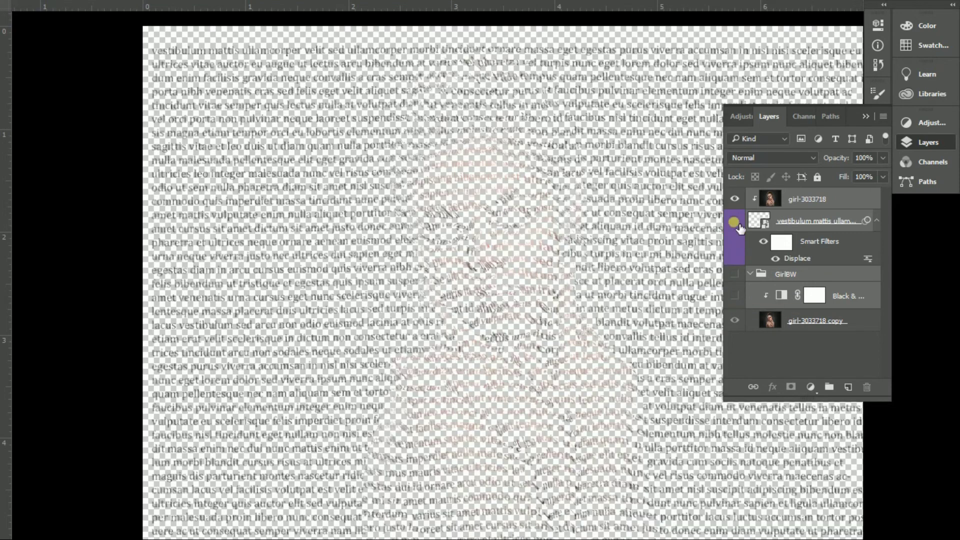
{"action": "left_click", "coordinate": [734, 322]}
{"action": "left_click", "coordinate": [750, 275]}
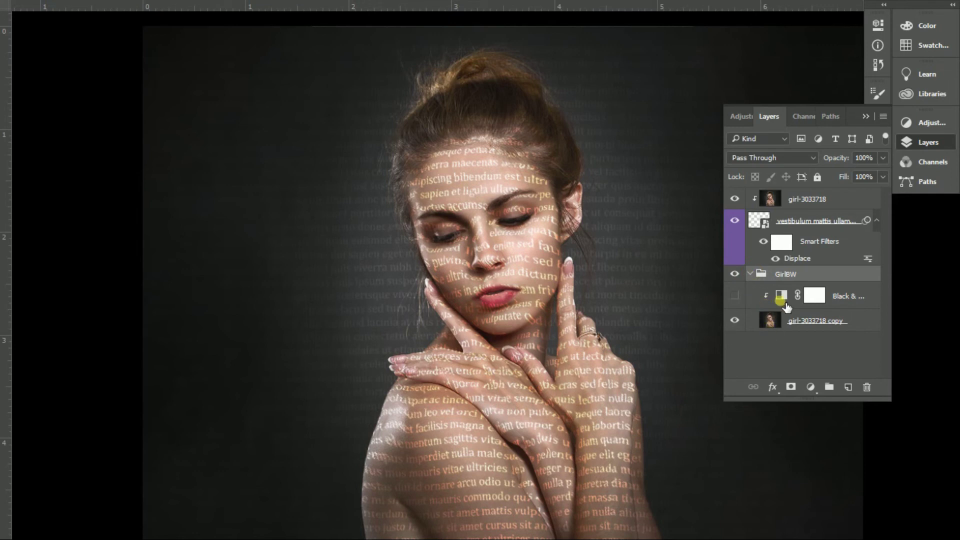
{"action": "left_click", "coordinate": [749, 274]}
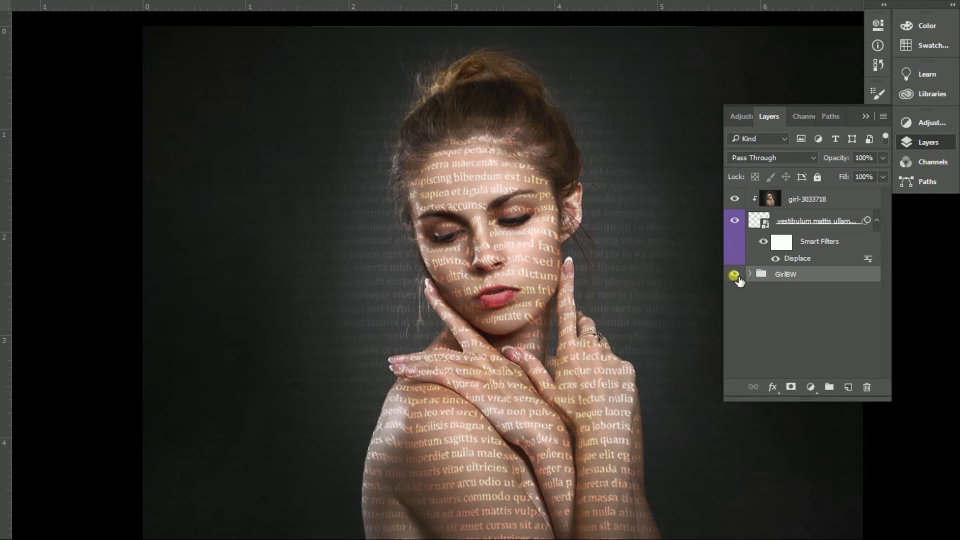
- Show the lorem ipsum text, re-clip girl-3033718 to it, and make GirlBW visible again
{"action": "left_click_drag", "start_coordinate": [735, 274], "coordinate": [738, 239]}
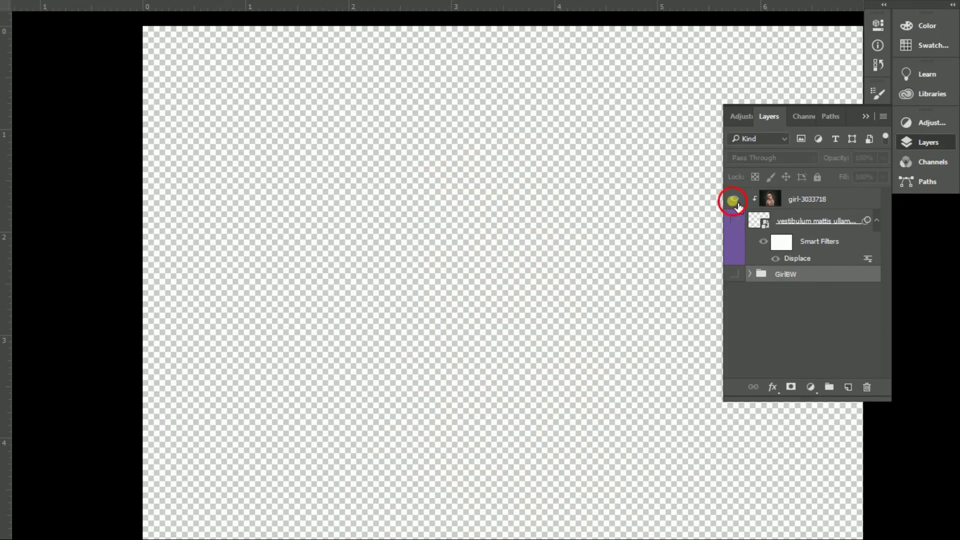
{"action": "left_click", "coordinate": [734, 216]}
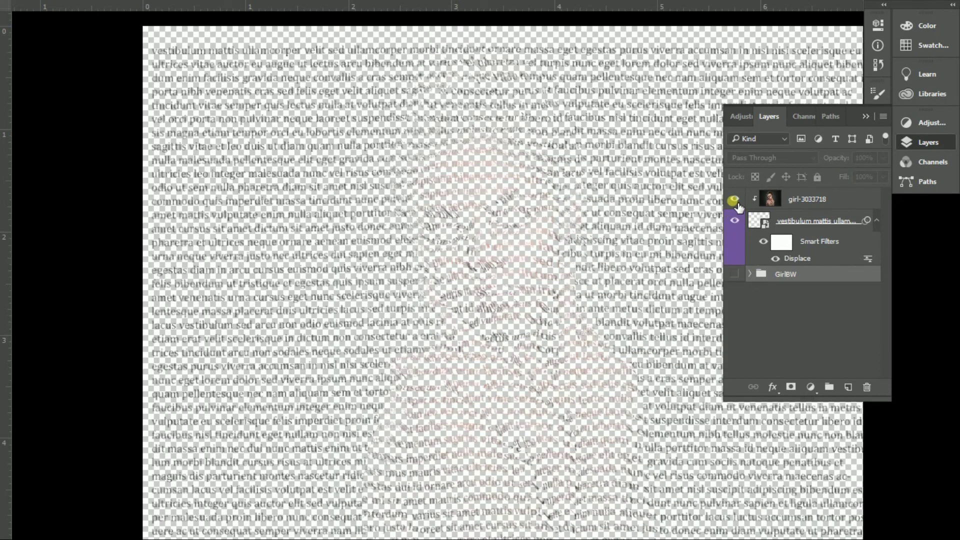
{"action": "left_click", "coordinate": [824, 210], "text": "alt"}
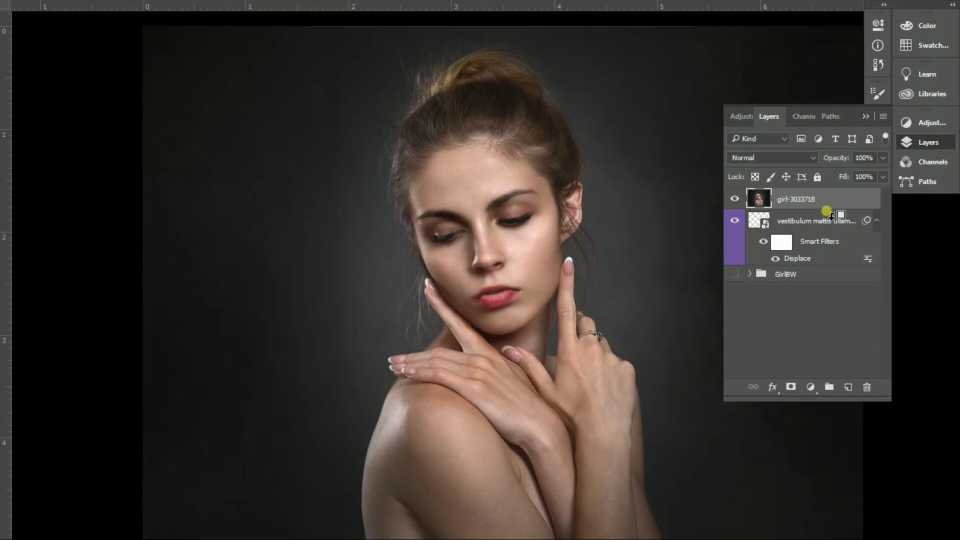
{"action": "left_click", "coordinate": [829, 214], "text": "alt"}
{"action": "left_click", "coordinate": [734, 273]}
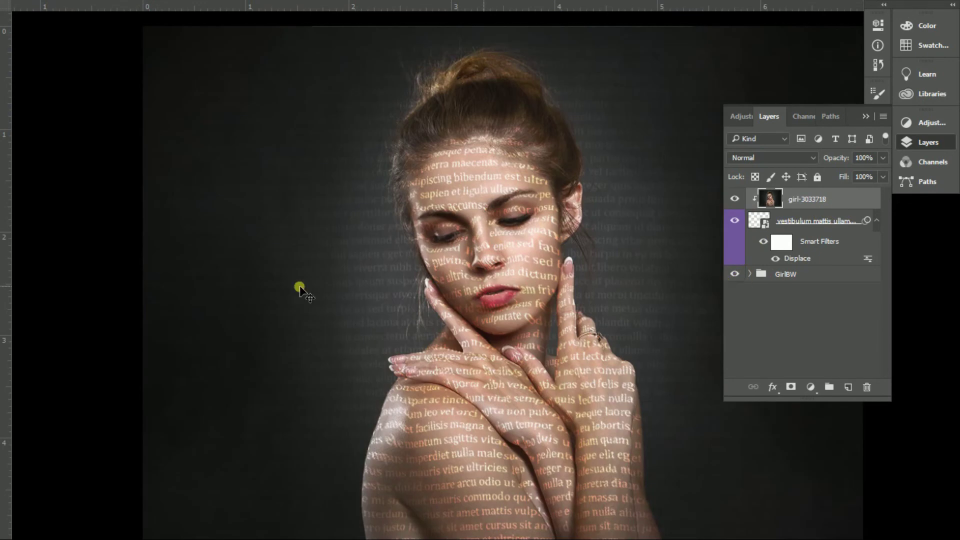
- Turn the Black & White adjustment layer inside the GirlBW group back on
{"action": "key", "text": "Tab"}
{"action": "scroll", "coordinate": [579, 403], "scroll_direction": "down", "scroll_amount": 2}
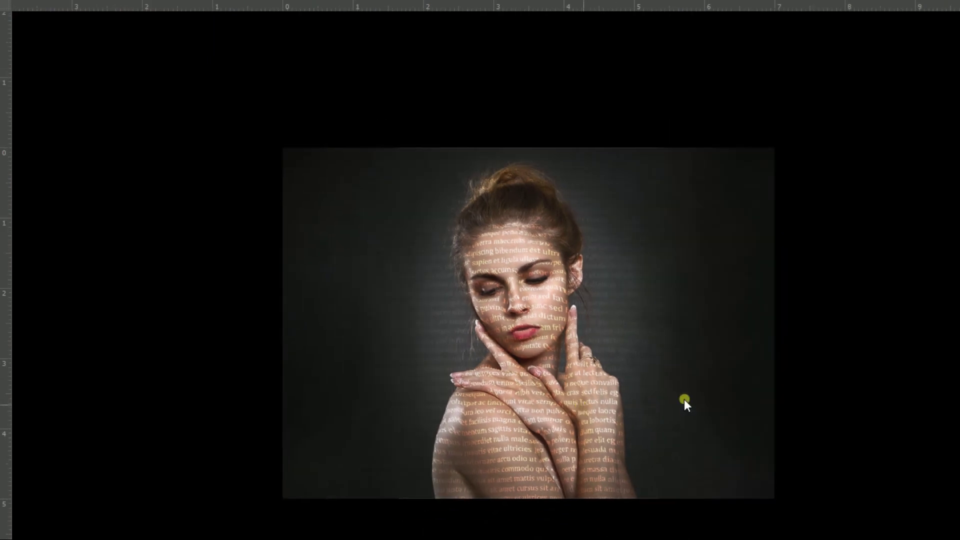
{"action": "scroll", "coordinate": [613, 390], "scroll_direction": "up", "scroll_amount": 1}
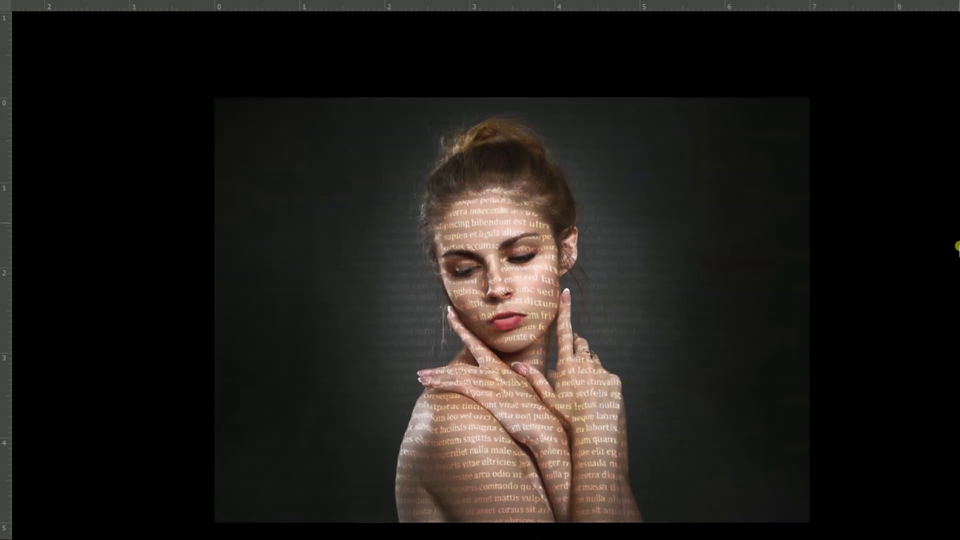
{"action": "left_click", "coordinate": [749, 274]}
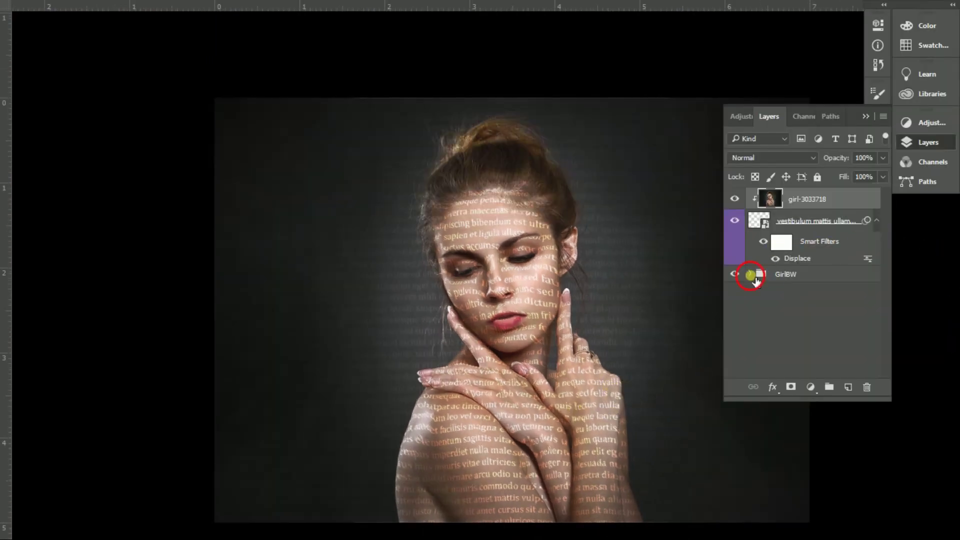
{"action": "left_click", "coordinate": [735, 296]}
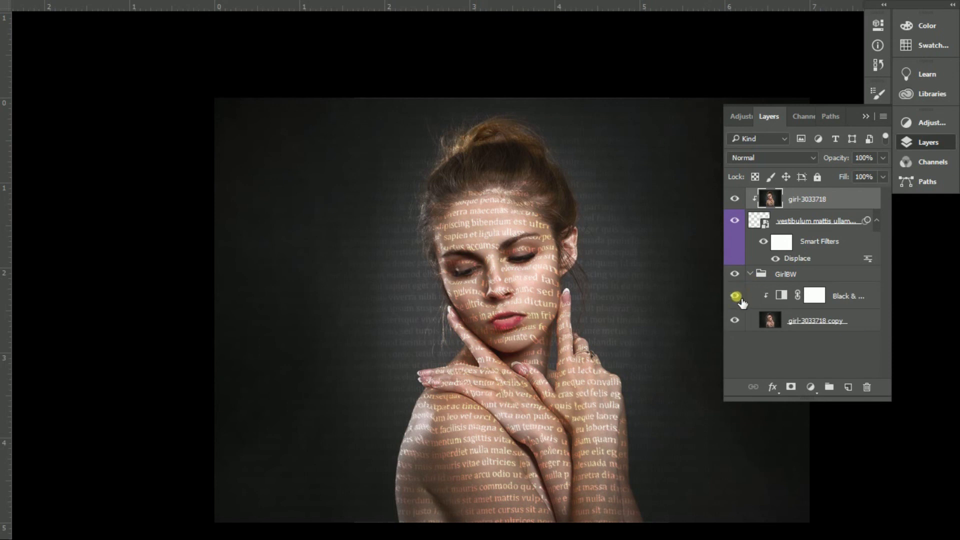
- Collapse the GirlBW group and hide the Layers panel to view the monochrome portrait
{"action": "left_click", "coordinate": [749, 273]}
{"action": "left_click", "coordinate": [871, 116]}
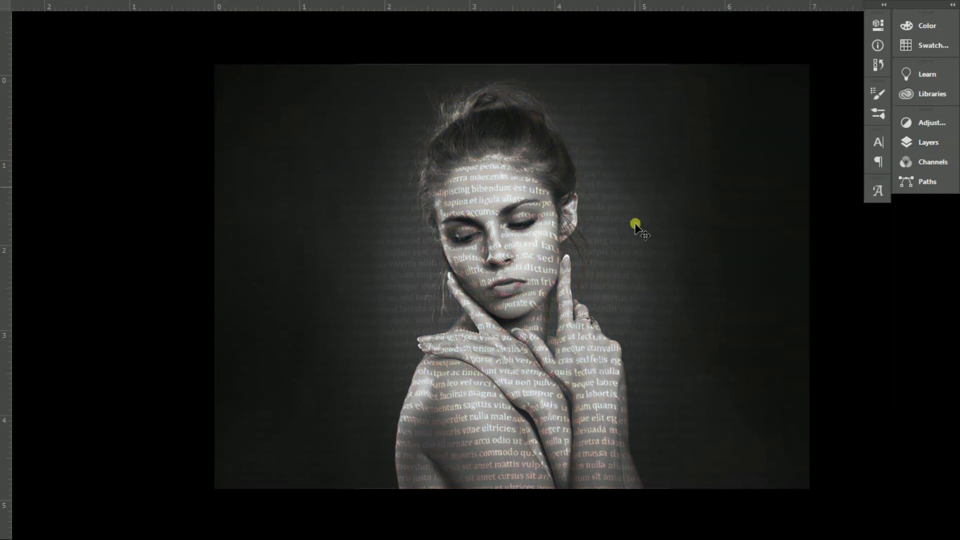
{"action": "scroll", "coordinate": [590, 255], "scroll_direction": "up", "scroll_amount": 1}
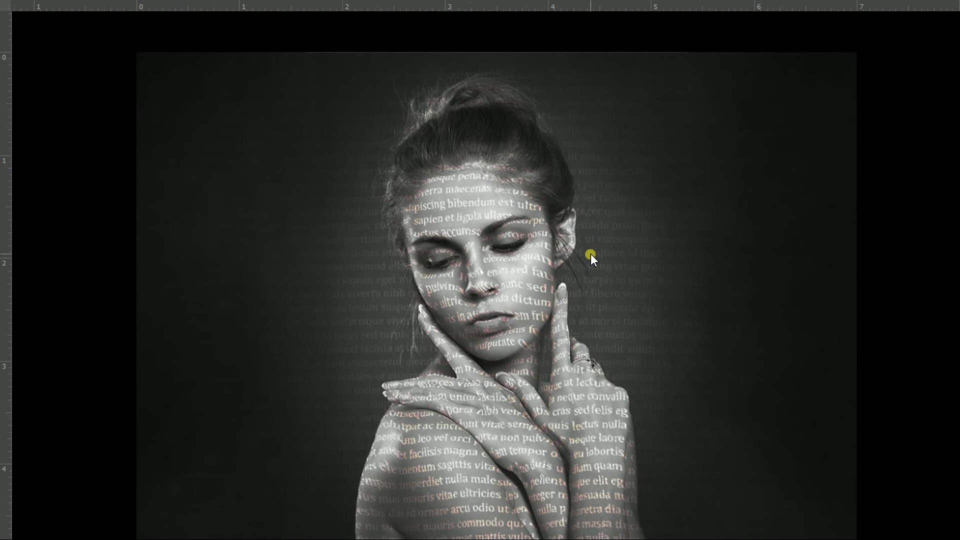
{"action": "scroll", "coordinate": [590, 253], "scroll_direction": "down", "scroll_amount": 1}
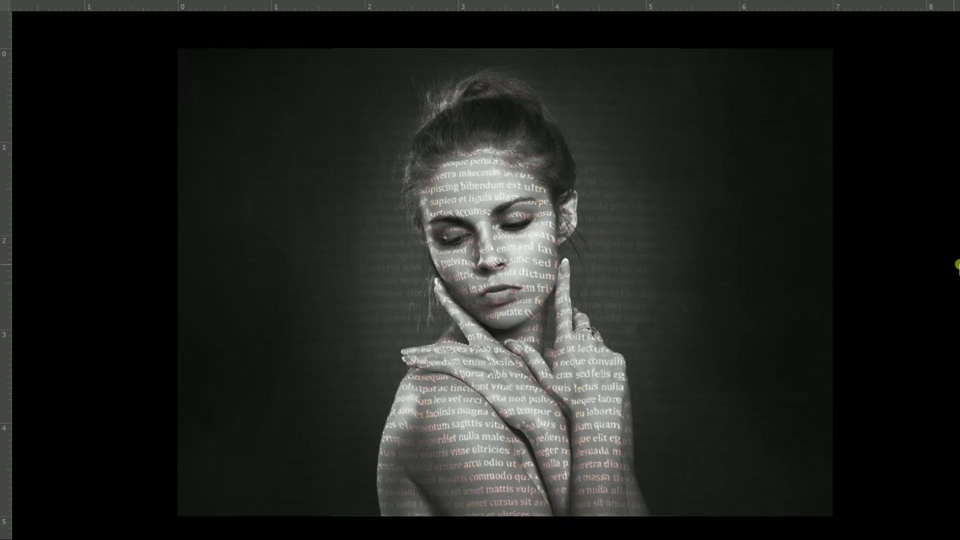